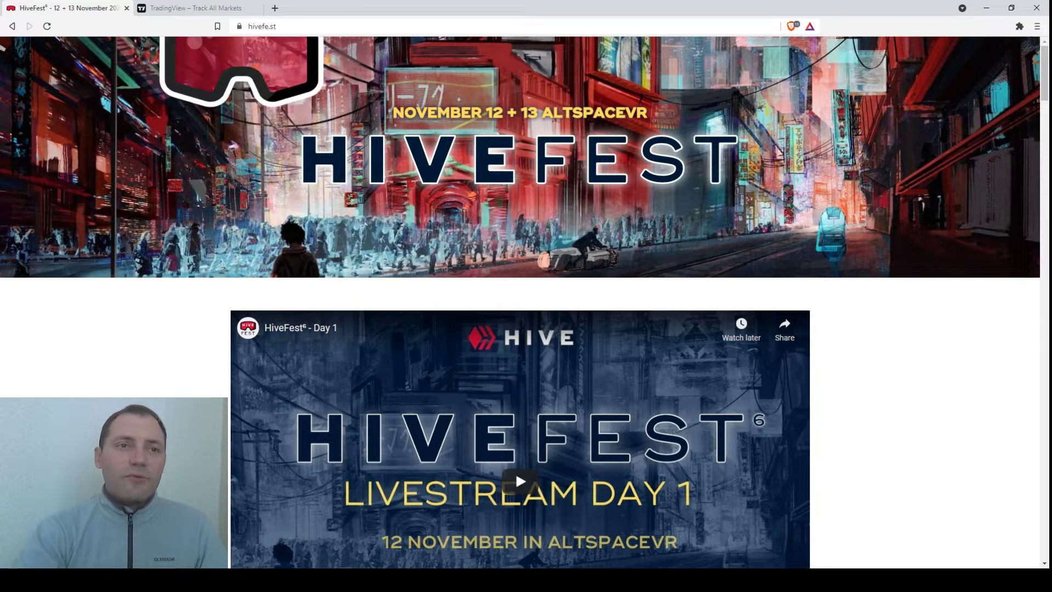
Step: Switch to TradingView, search the markets for HIVEUSD and open the Binance HIVE / US Dollar chart
{"action": "left_click", "coordinate": [207, 8]}
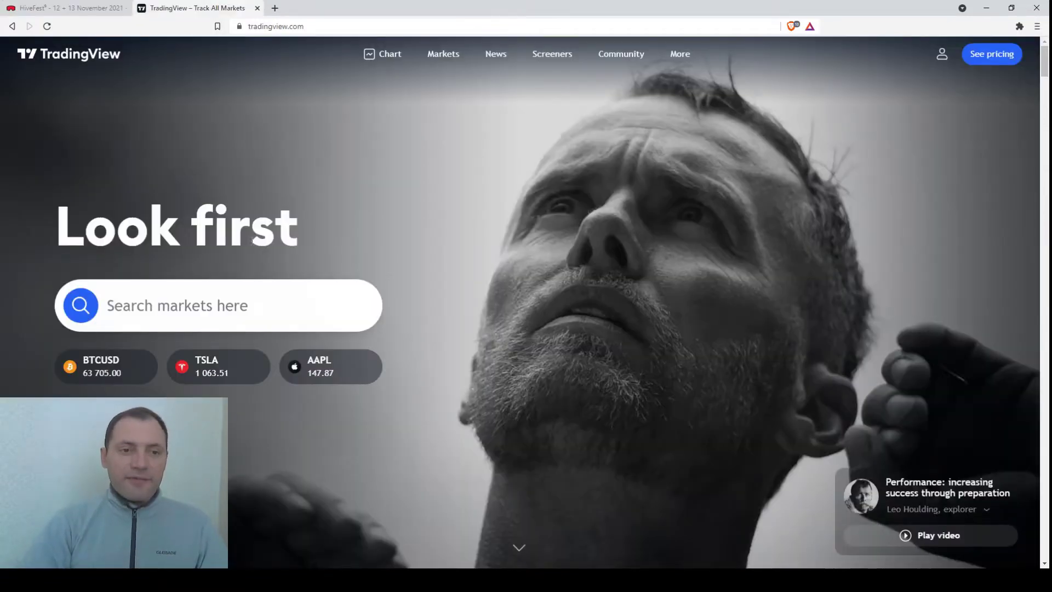
{"action": "left_click", "coordinate": [223, 310]}
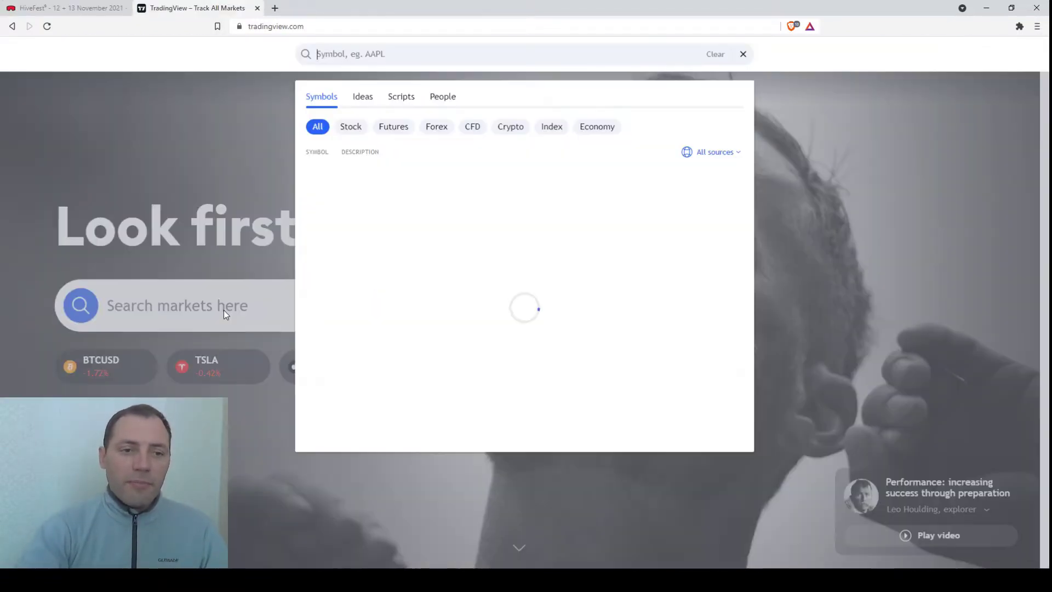
{"action": "type", "text": "HIVEUSD"}
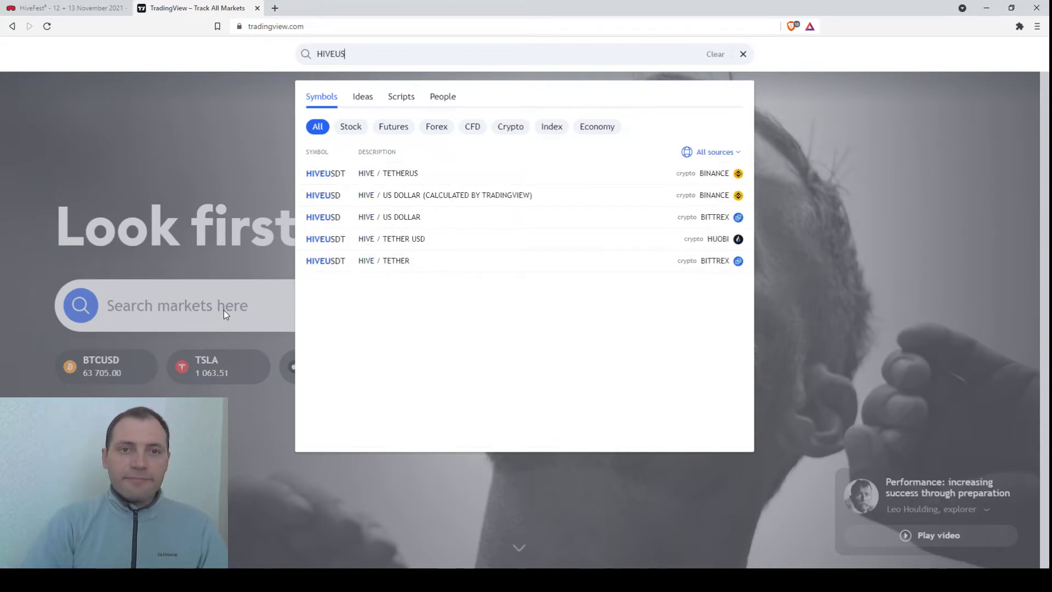
{"action": "left_click", "coordinate": [507, 178]}
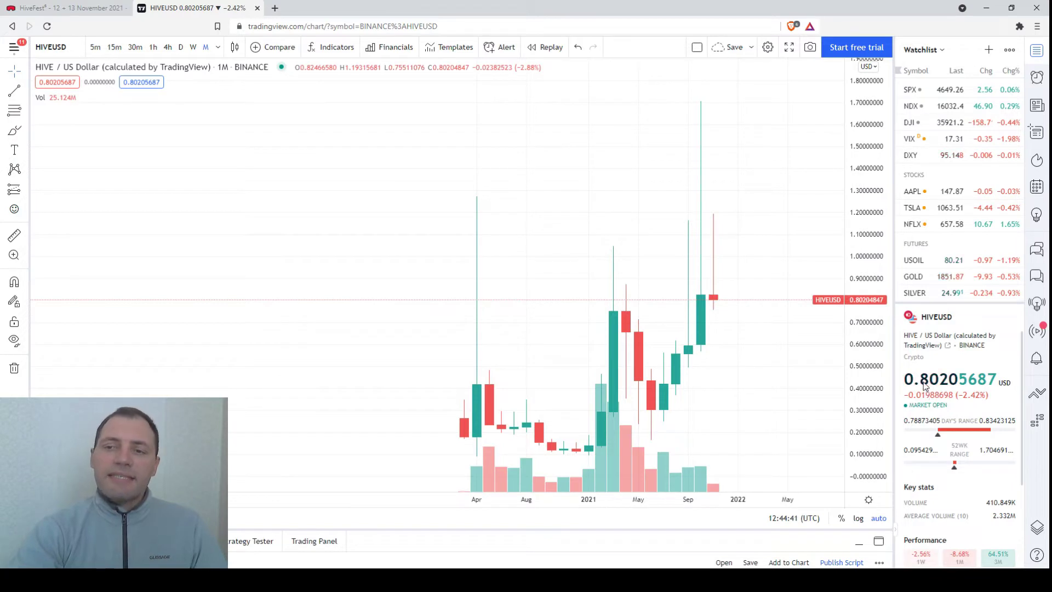
Step: Remove the volume indicator from the monthly HIVEUSD chart
{"action": "left_click", "coordinate": [85, 98]}
{"action": "scroll", "coordinate": [467, 249], "scroll_direction": "up", "scroll_amount": 3}
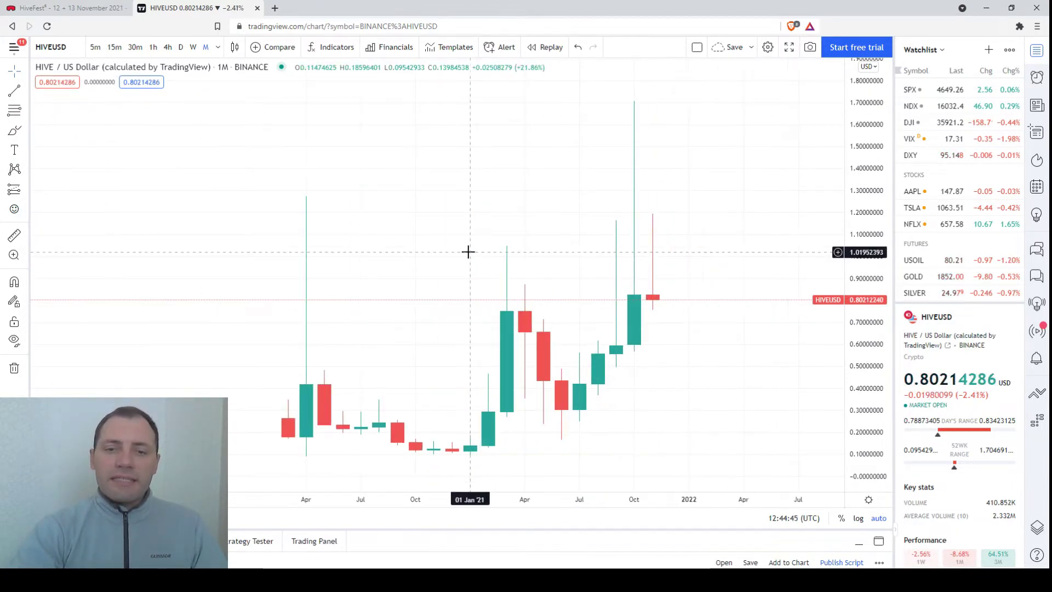
{"action": "scroll", "coordinate": [411, 314], "scroll_direction": "up", "scroll_amount": 3}
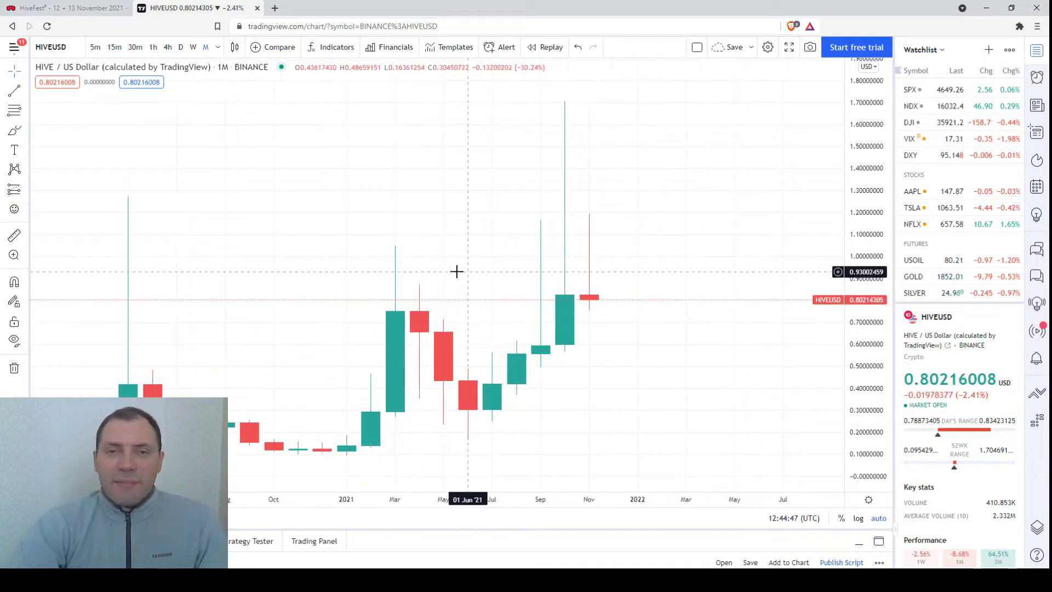
{"action": "left_click_drag", "start_coordinate": [455, 272], "coordinate": [540, 270]}
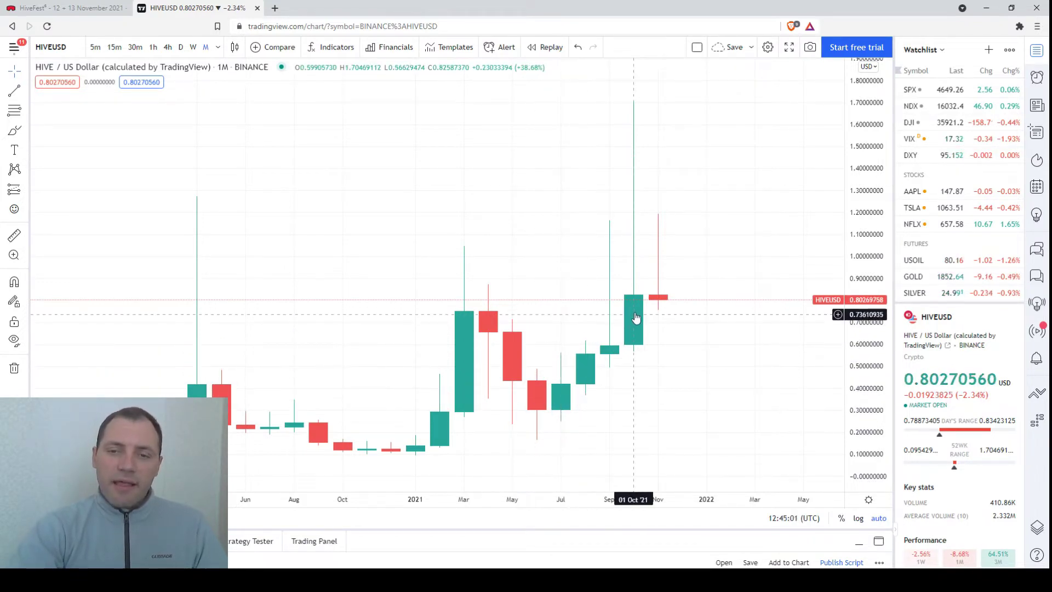
Step: Display the monthly HIVEUSD prices as a line chart and return them to candles
{"action": "scroll", "coordinate": [622, 352], "scroll_direction": "up", "scroll_amount": 2}
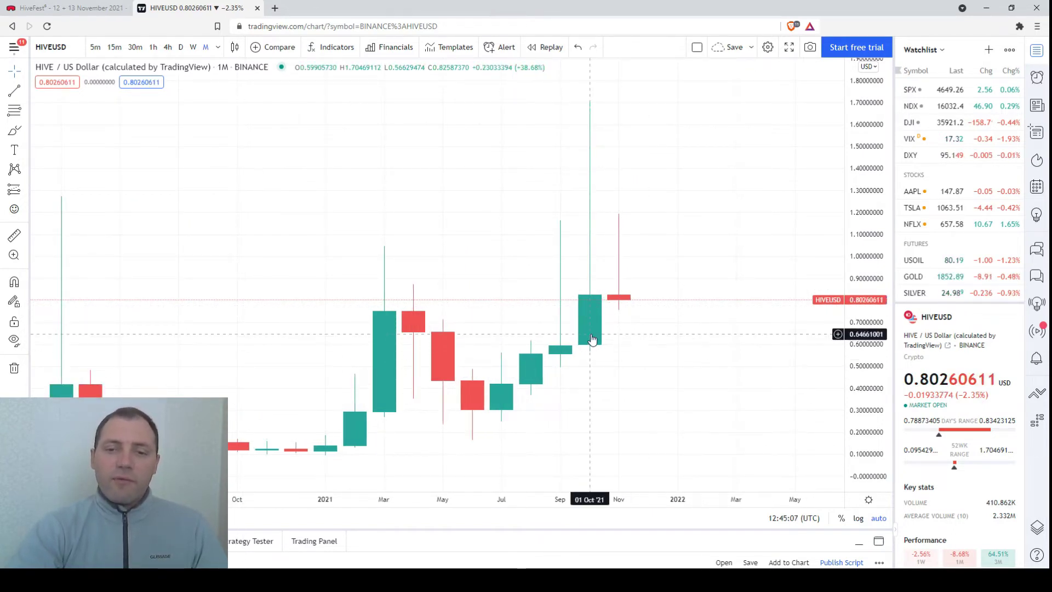
{"action": "scroll", "coordinate": [576, 359], "scroll_direction": "up", "scroll_amount": 1}
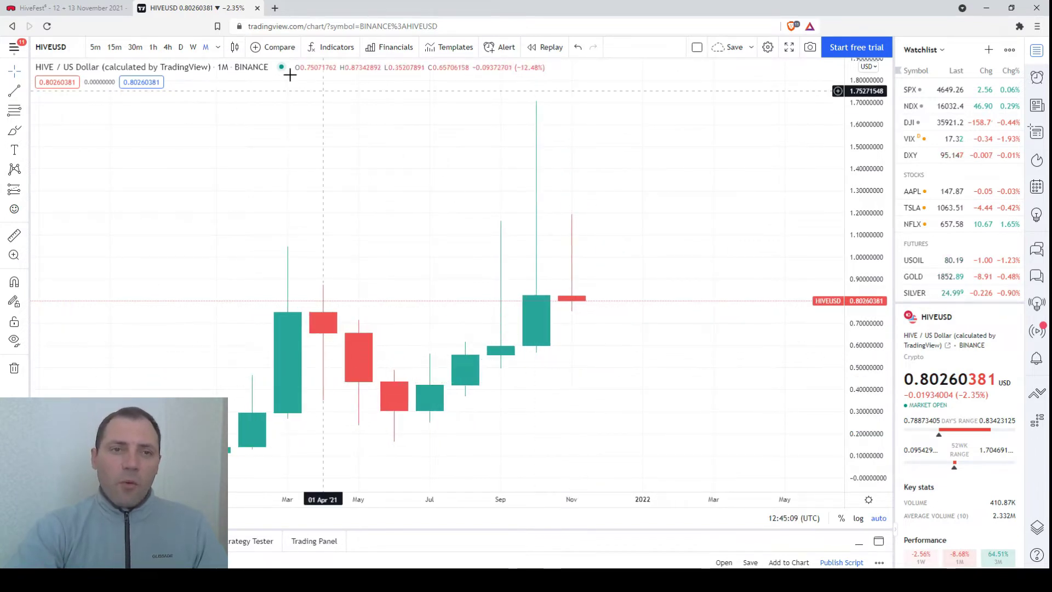
{"action": "left_click", "coordinate": [234, 48]}
{"action": "left_click", "coordinate": [259, 137]}
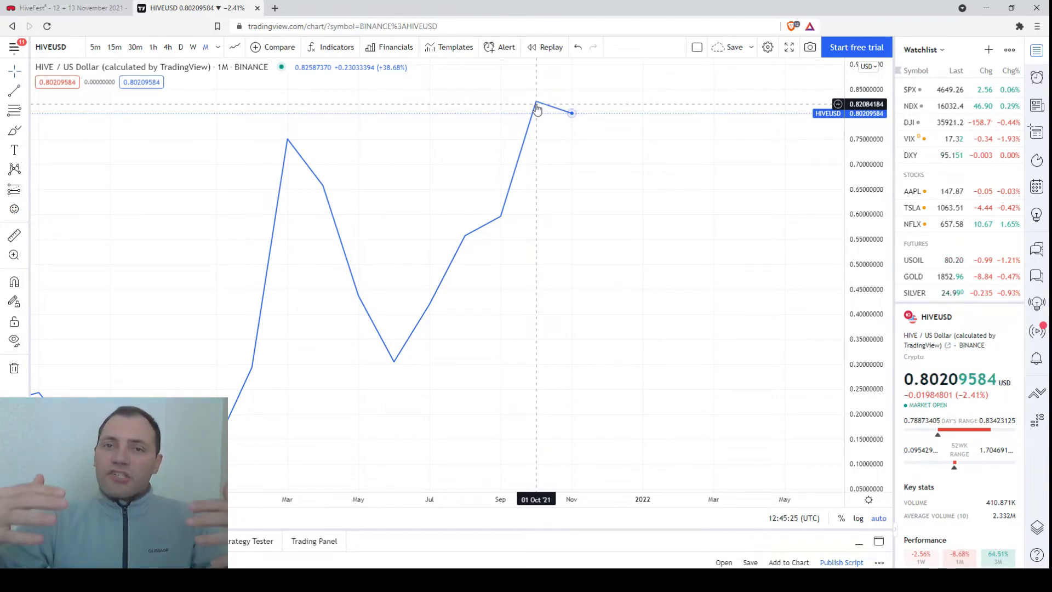
{"action": "left_click", "coordinate": [235, 49]}
{"action": "left_click", "coordinate": [258, 94]}
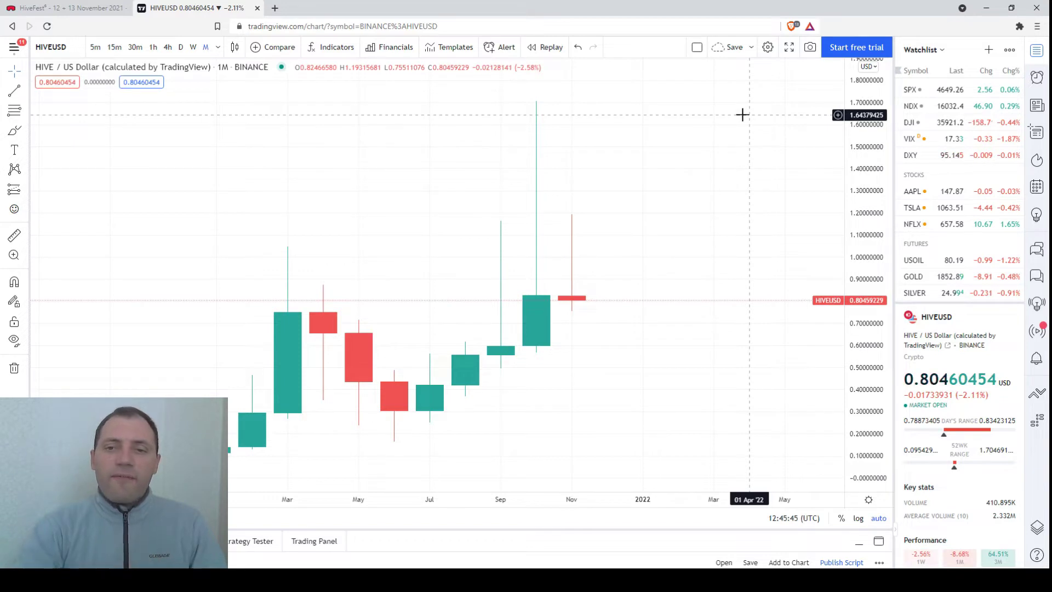
Step: Draw a rectangle on the monthly chart from February 2021 to February 2022, between about 1.72 and 0.73
{"action": "scroll", "coordinate": [685, 249], "scroll_direction": "down", "scroll_amount": 2}
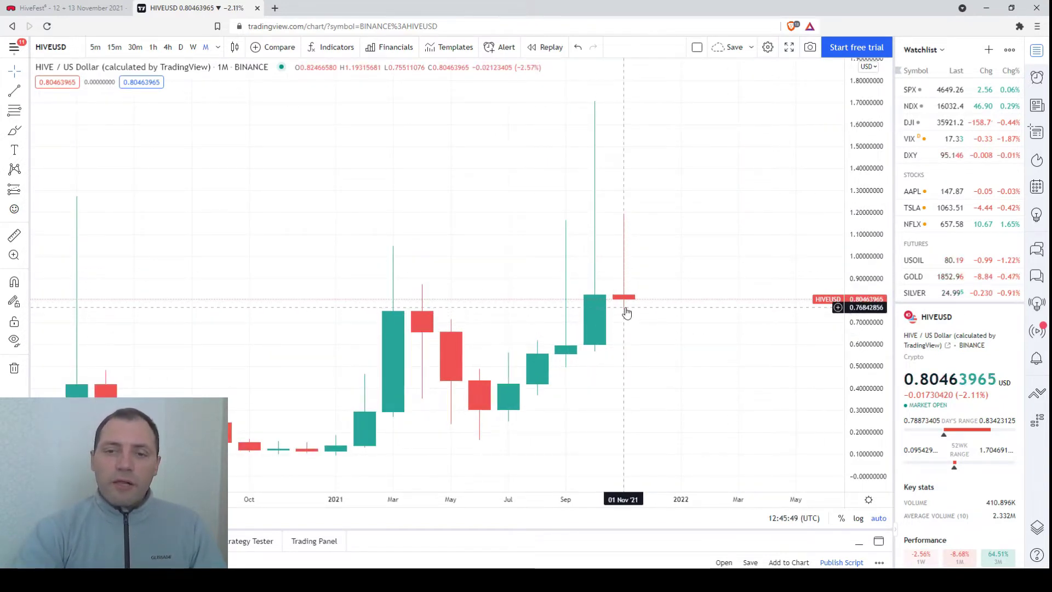
{"action": "scroll", "coordinate": [658, 329], "scroll_direction": "up", "scroll_amount": 1}
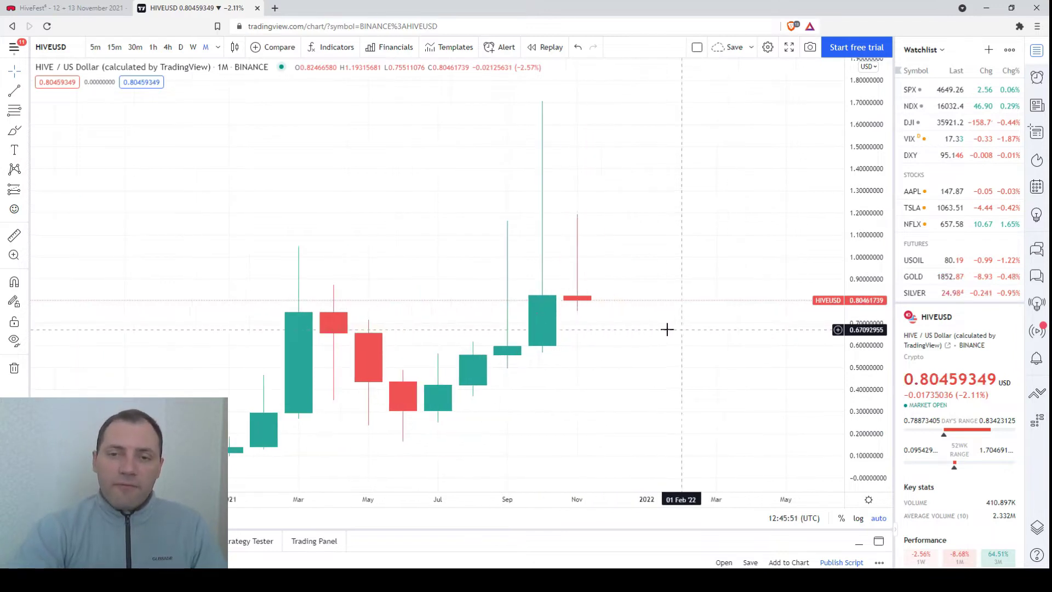
{"action": "scroll", "coordinate": [603, 323], "scroll_direction": "up", "scroll_amount": 1}
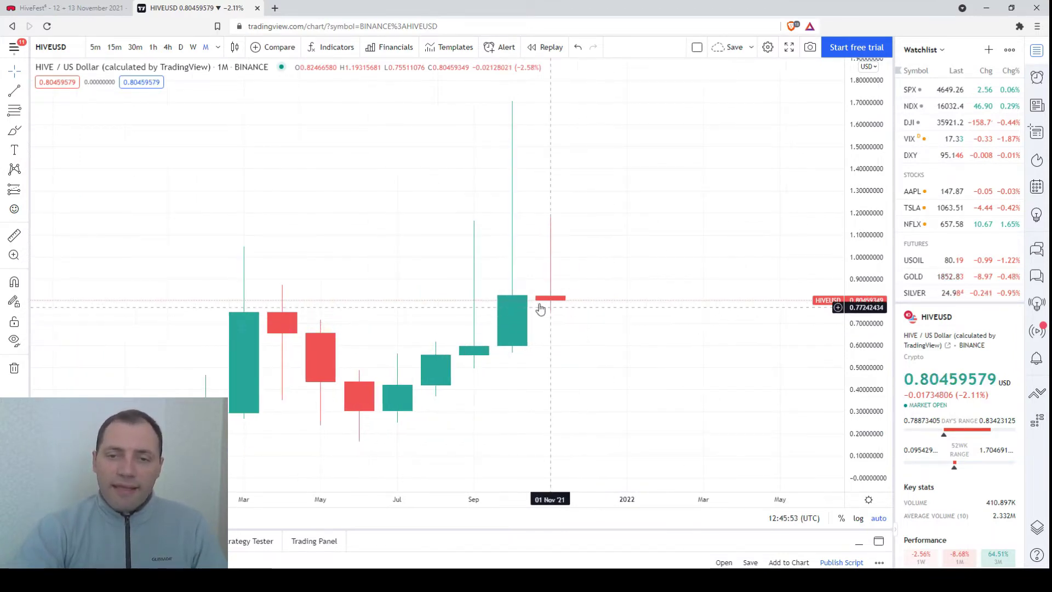
{"action": "scroll", "coordinate": [631, 351], "scroll_direction": "down", "scroll_amount": 3}
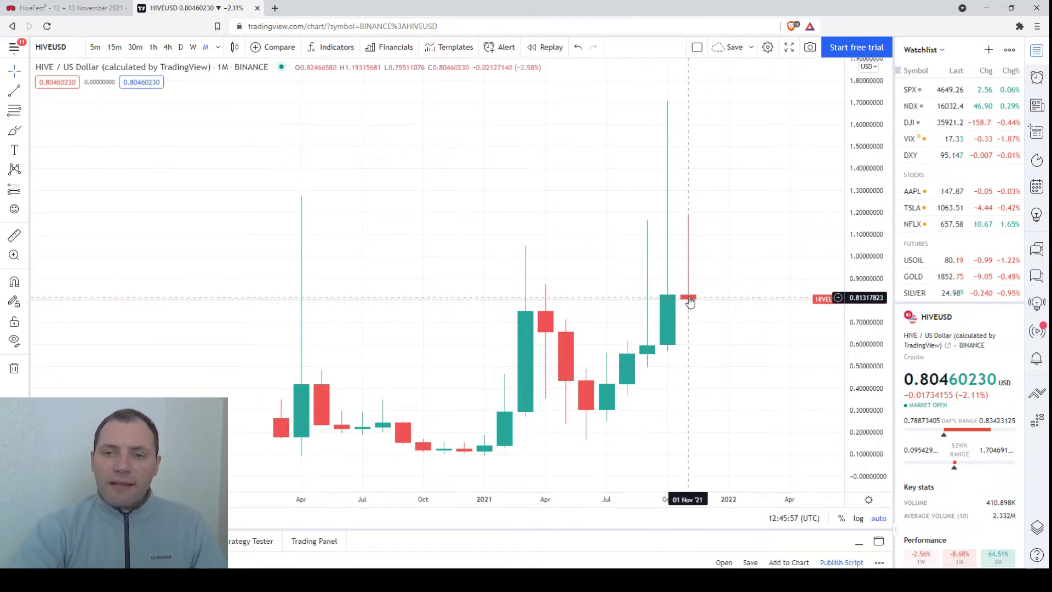
{"action": "scroll", "coordinate": [652, 300], "scroll_direction": "up", "scroll_amount": 1}
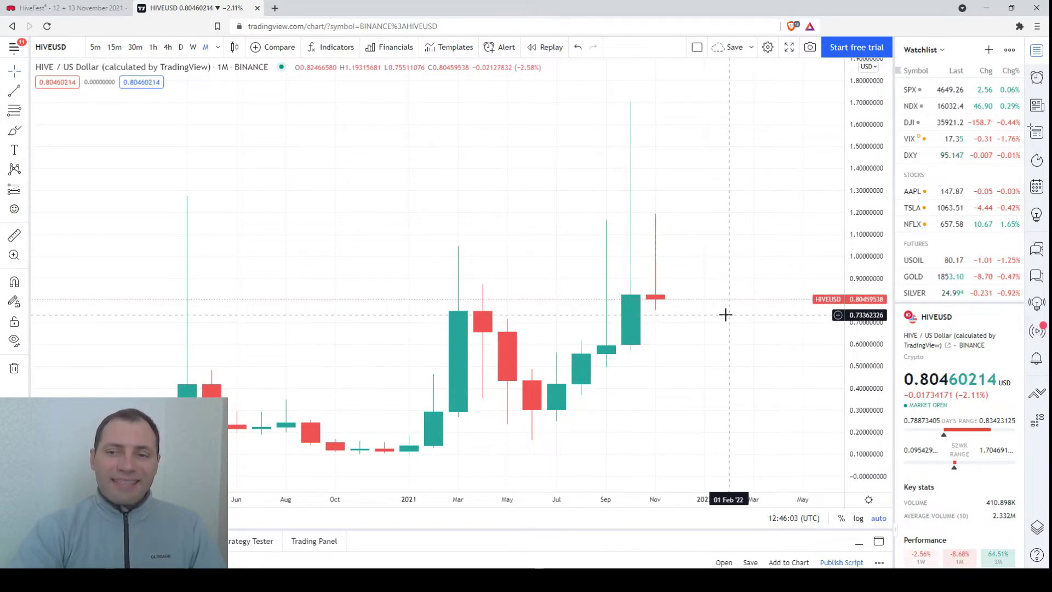
{"action": "left_click", "coordinate": [26, 110]}
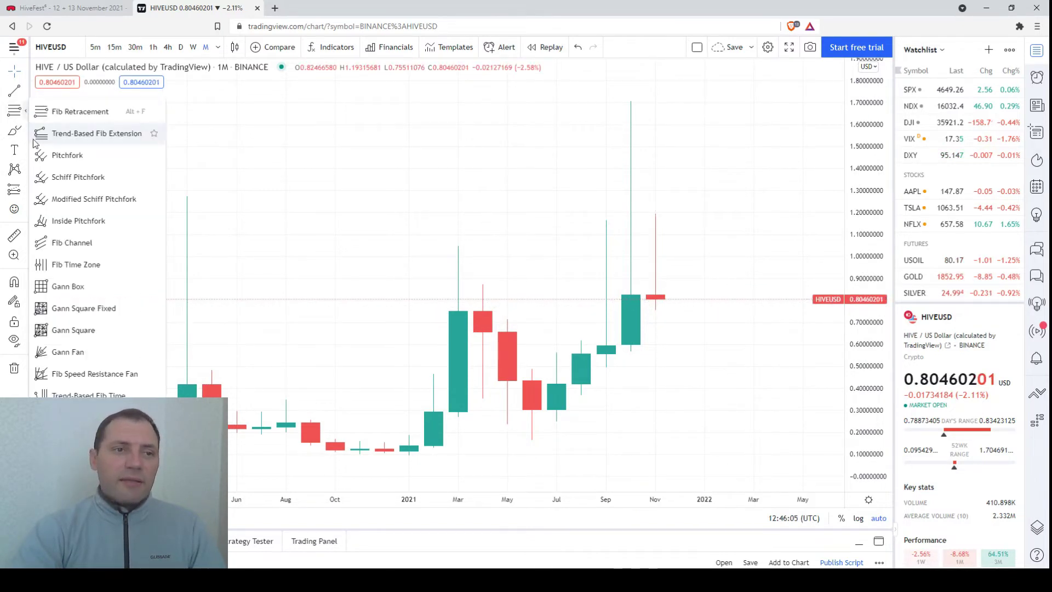
{"action": "left_click", "coordinate": [26, 130]}
{"action": "left_click", "coordinate": [67, 171]}
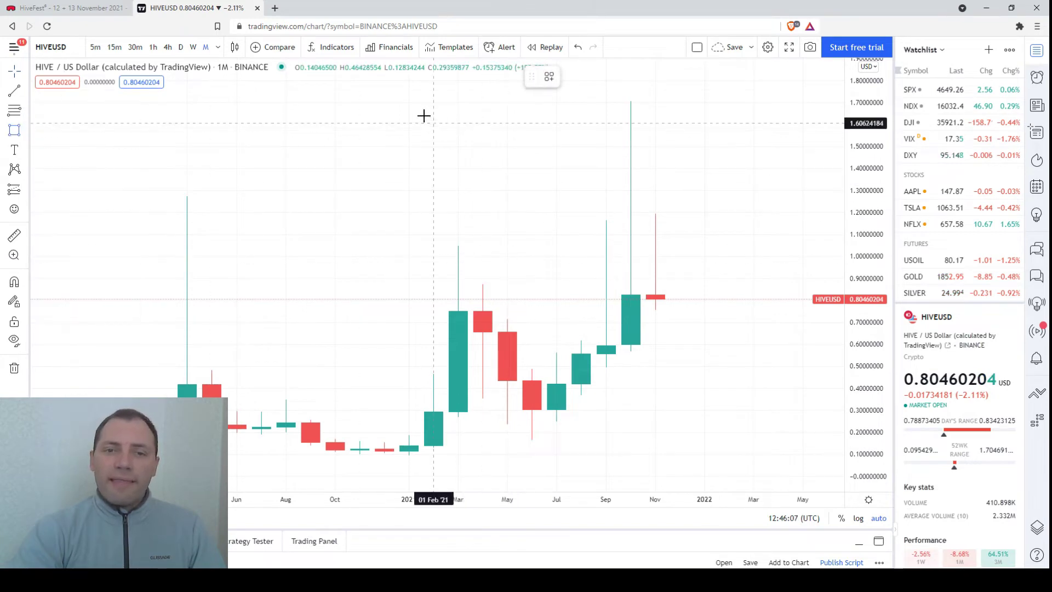
{"action": "left_click", "coordinate": [434, 98]}
{"action": "left_click", "coordinate": [680, 296]}
{"action": "left_click", "coordinate": [729, 317]}
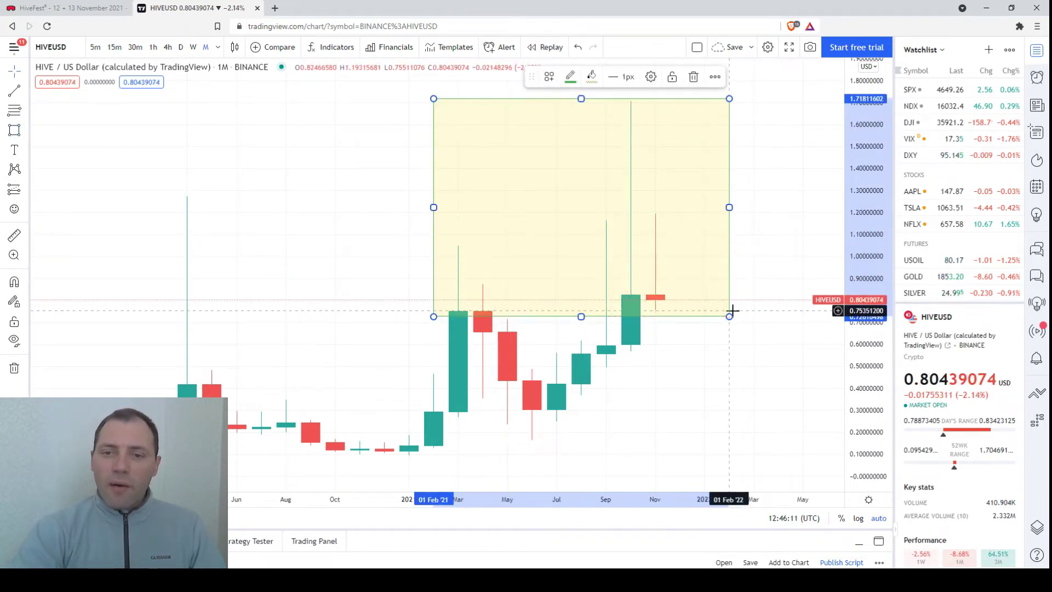
Step: Adjust the rectangle's lower edge to about 0.75, level with the top of the March 2021 candle body
{"action": "left_click_drag", "start_coordinate": [729, 317], "coordinate": [728, 311]}
{"action": "scroll", "coordinate": [728, 345], "scroll_direction": "up", "scroll_amount": 2}
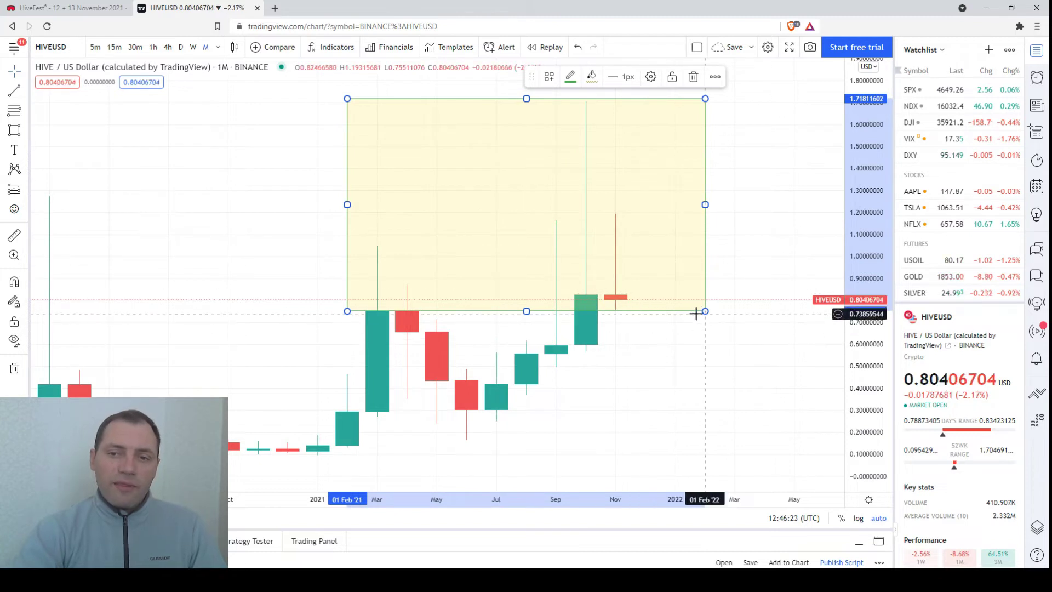
{"action": "left_click_drag", "start_coordinate": [705, 311], "coordinate": [709, 304]}
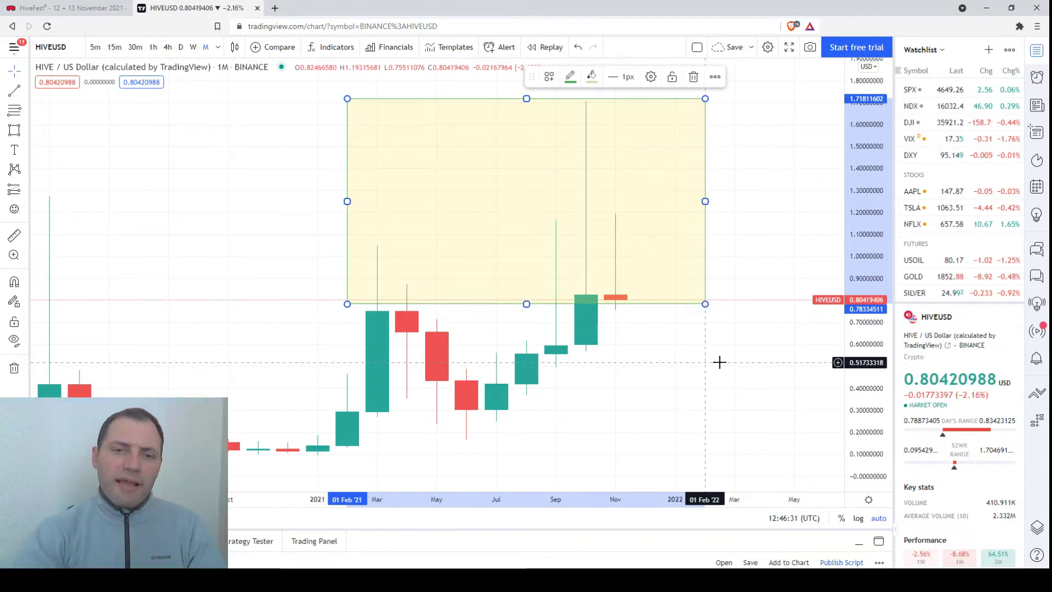
{"action": "scroll", "coordinate": [426, 310], "scroll_direction": "down", "scroll_amount": 2}
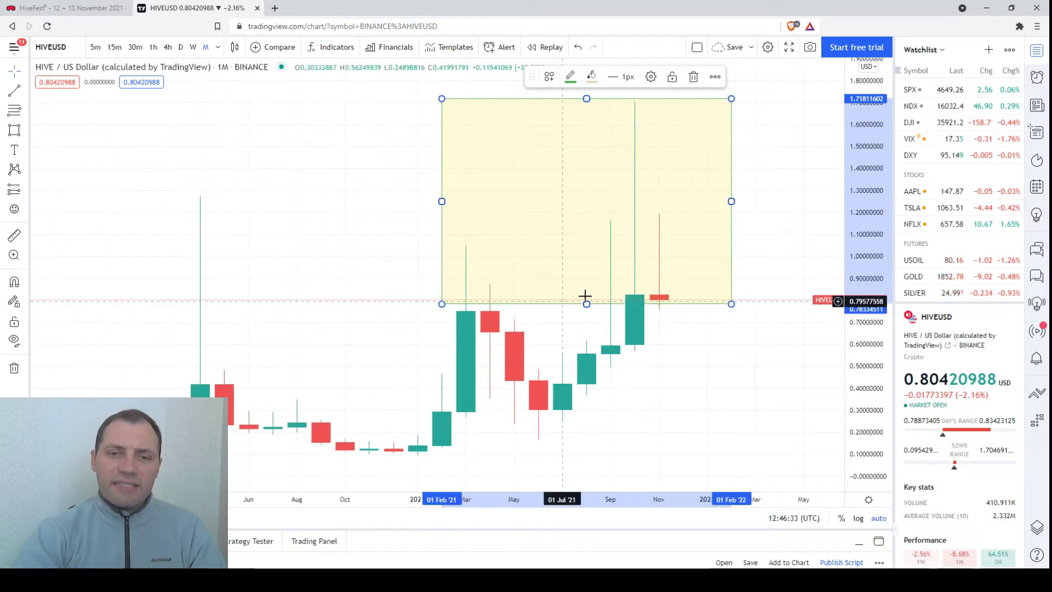
{"action": "left_click_drag", "start_coordinate": [441, 304], "coordinate": [440, 310]}
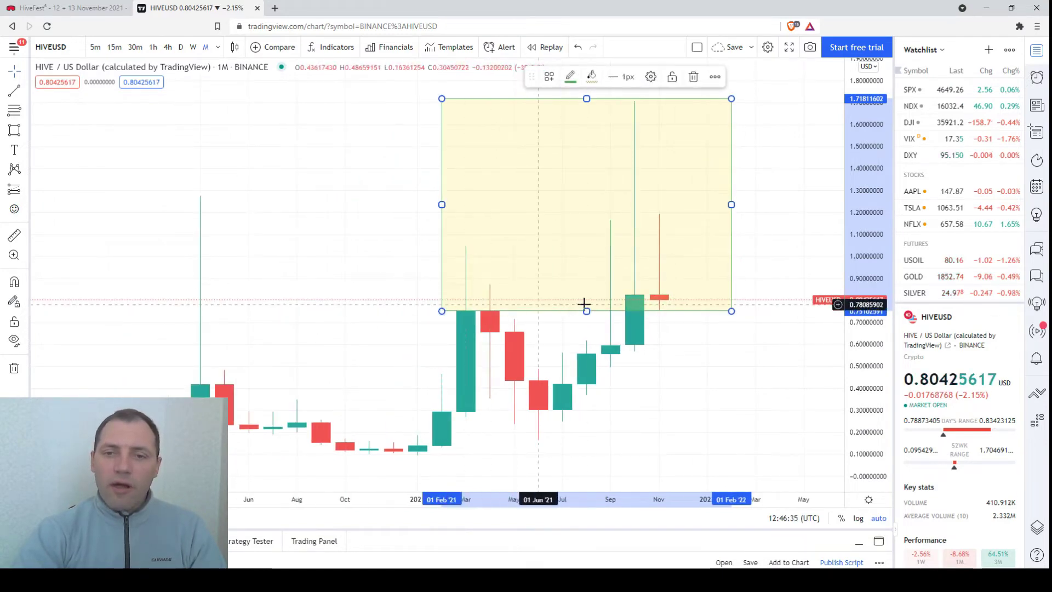
Step: Delete the rectangle from the monthly chart and switch the chart to the weekly interval
{"action": "scroll", "coordinate": [583, 305], "scroll_direction": "up", "scroll_amount": 3}
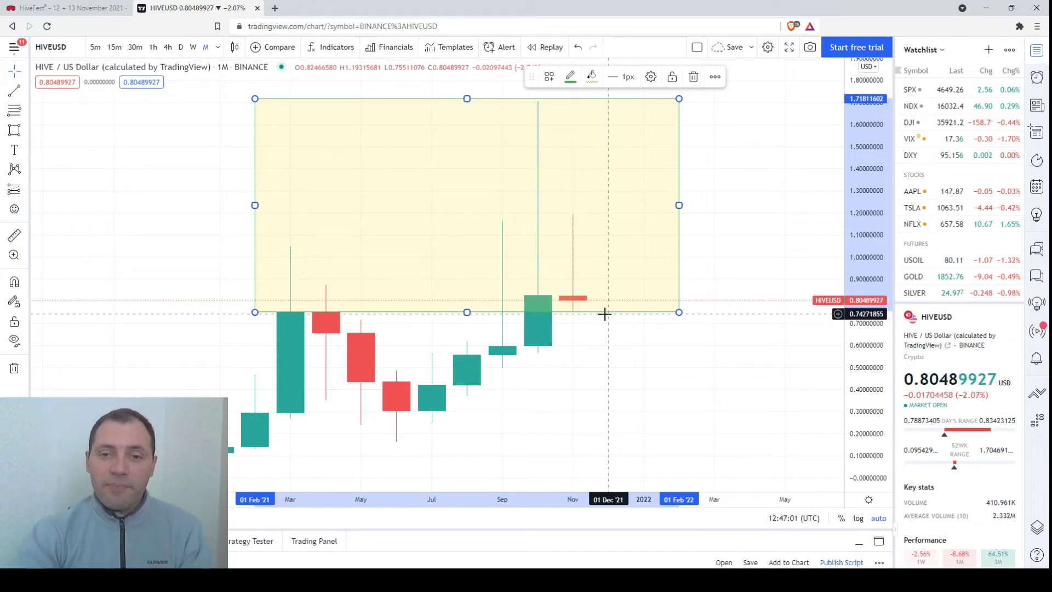
{"action": "key", "text": "Delete"}
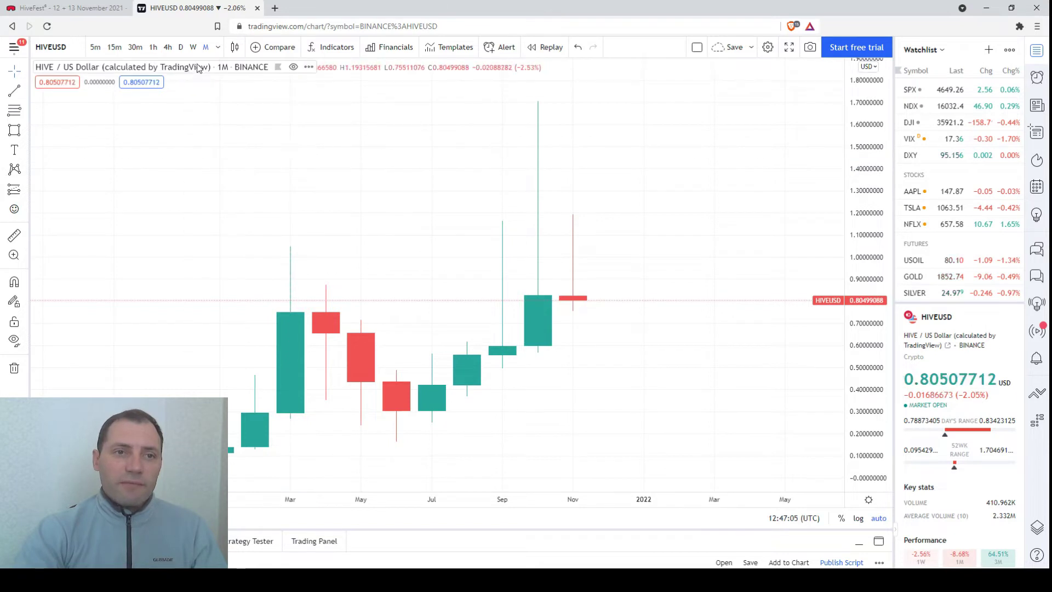
{"action": "left_click", "coordinate": [193, 48]}
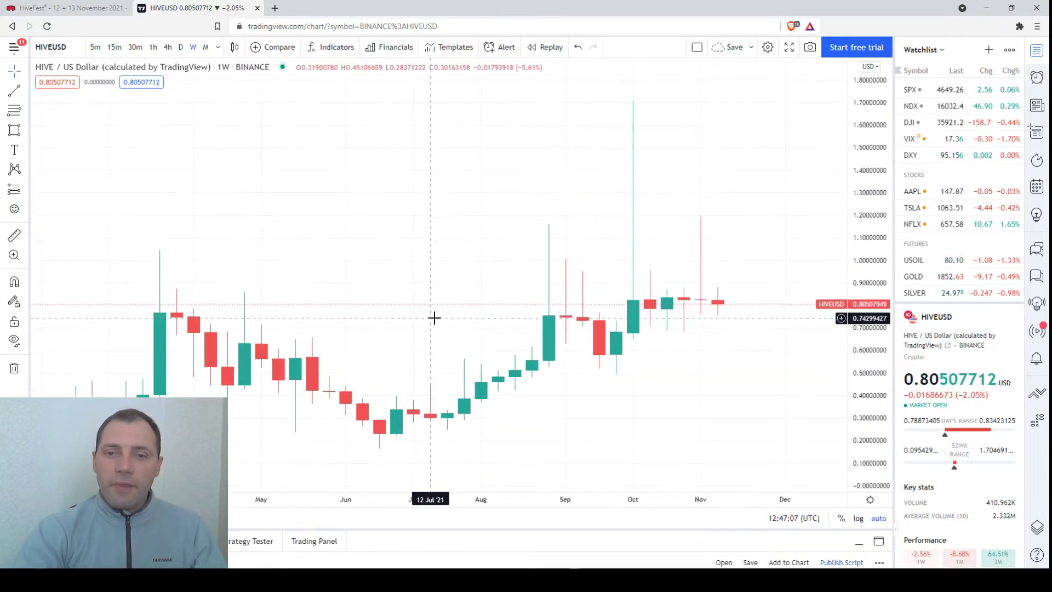
Step: Draw a rectangle around the recent weekly candles from 30 August to 15 November 2021, between about 0.86 and 0.71
{"action": "scroll", "coordinate": [458, 336], "scroll_direction": "down", "scroll_amount": 4}
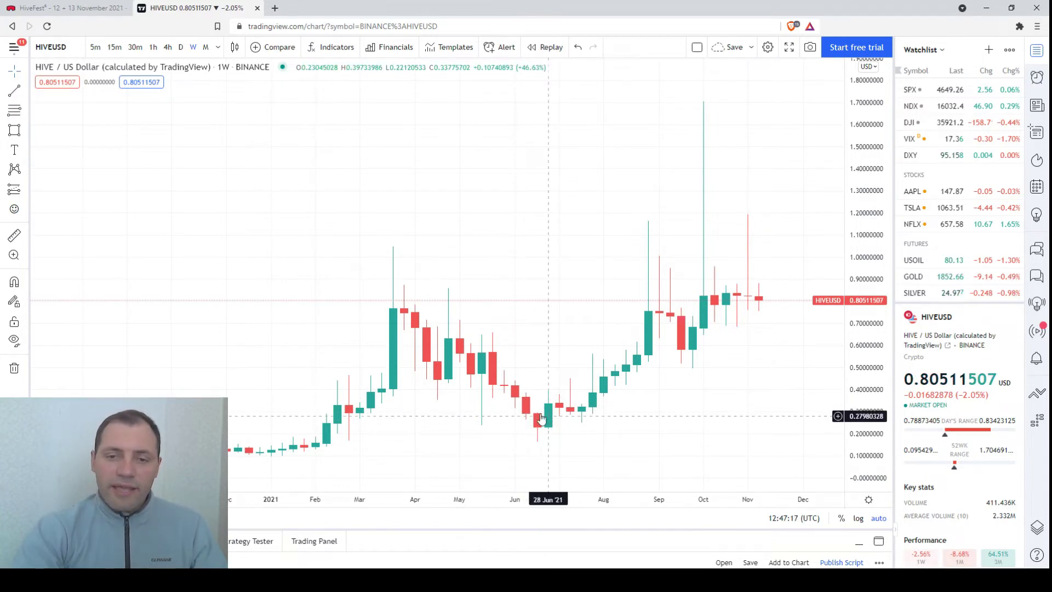
{"action": "scroll", "coordinate": [540, 418], "scroll_direction": "up", "scroll_amount": 2}
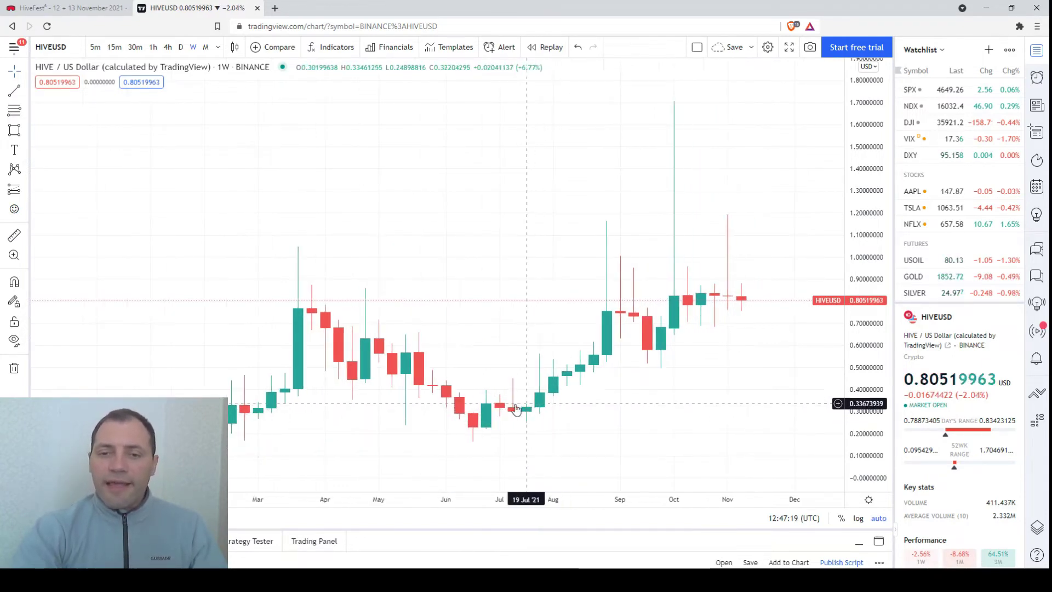
{"action": "scroll", "coordinate": [674, 390], "scroll_direction": "up", "scroll_amount": 2}
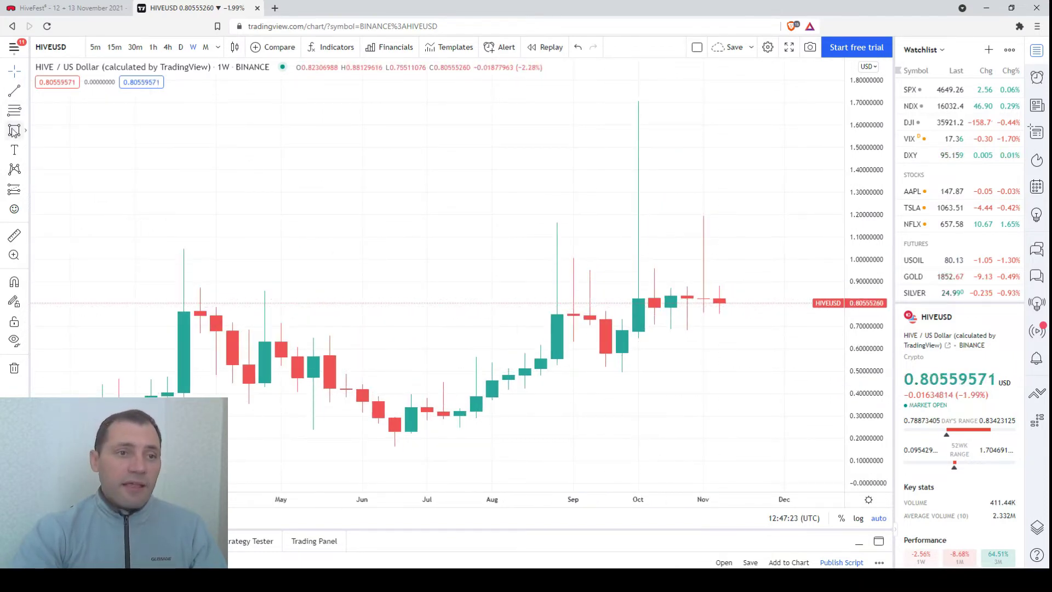
{"action": "scroll", "coordinate": [729, 362], "scroll_direction": "up", "scroll_amount": 1}
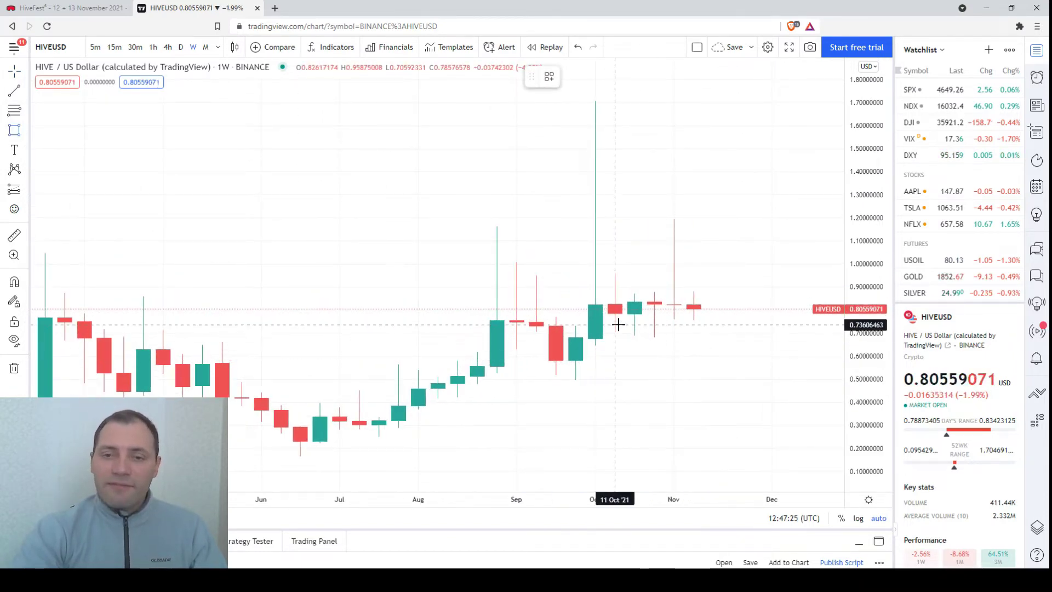
{"action": "mouse_move", "coordinate": [602, 296]}
{"action": "left_mouse_down"}
{"action": "mouse_move", "coordinate": [658, 327]}
{"action": "mouse_move", "coordinate": [716, 330]}
{"action": "left_mouse_up"}
{"action": "left_click_drag", "start_coordinate": [598, 313], "coordinate": [500, 317]}
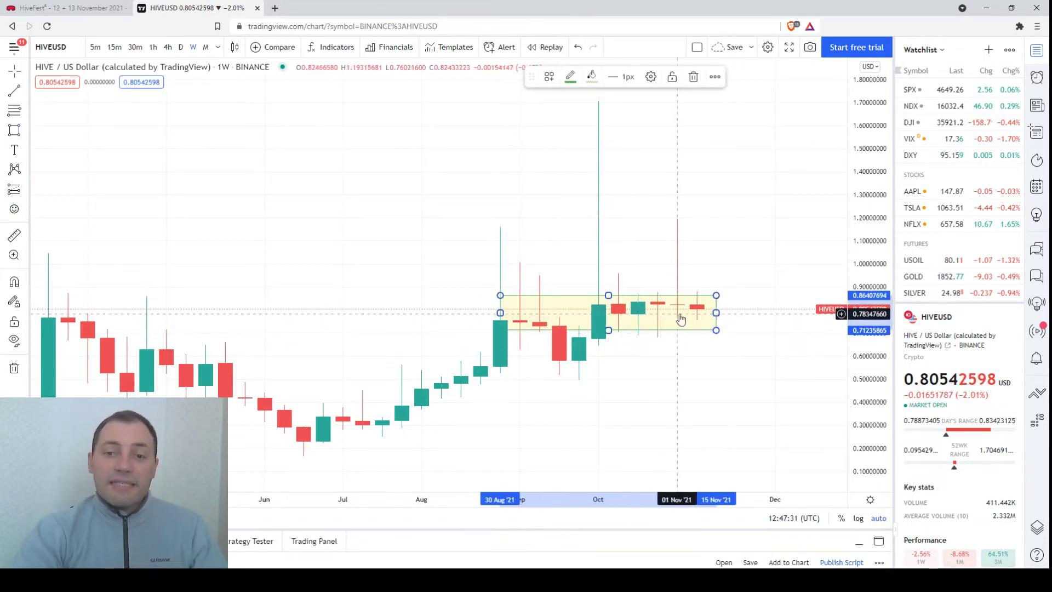
Step: Resize the weekly rectangle to start at 23 August 2021 and span prices from about 0.77 to 1.69
{"action": "scroll", "coordinate": [703, 329], "scroll_direction": "down", "scroll_amount": 1}
{"action": "scroll", "coordinate": [703, 329], "scroll_direction": "down", "scroll_amount": 1}
{"action": "left_click_drag", "start_coordinate": [590, 288], "coordinate": [575, 217]}
{"action": "left_click_drag", "start_coordinate": [748, 320], "coordinate": [748, 309]}
{"action": "left_click_drag", "start_coordinate": [748, 217], "coordinate": [751, 103]}
{"action": "scroll", "coordinate": [745, 219], "scroll_direction": "down", "scroll_amount": 1}
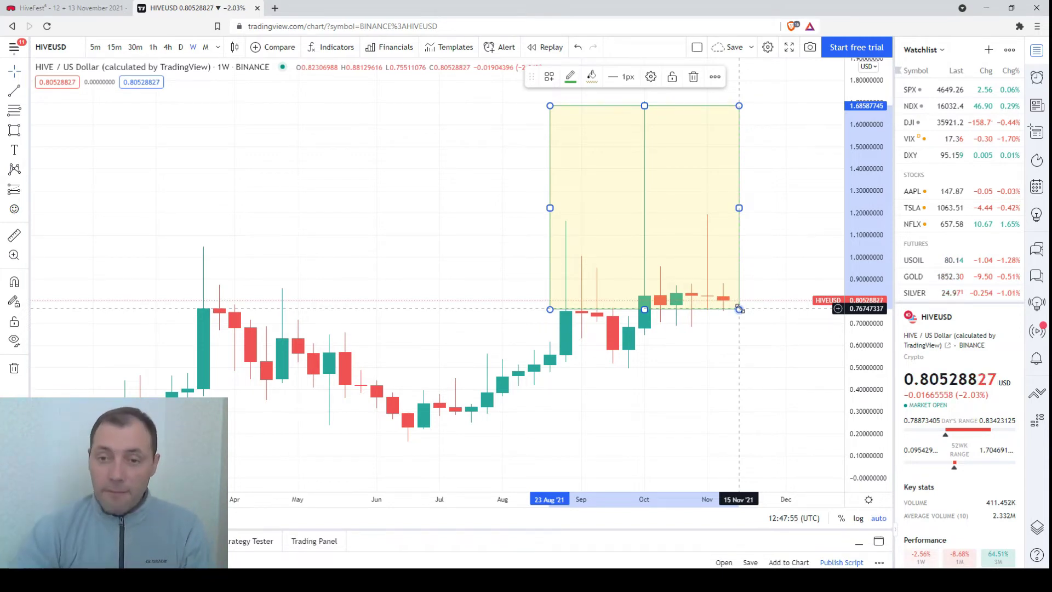
Step: Delete the rectangle and change the weekly HIVEUSD chart from candles to a line
{"action": "key", "text": "Delete"}
{"action": "scroll", "coordinate": [729, 388], "scroll_direction": "down", "scroll_amount": 6}
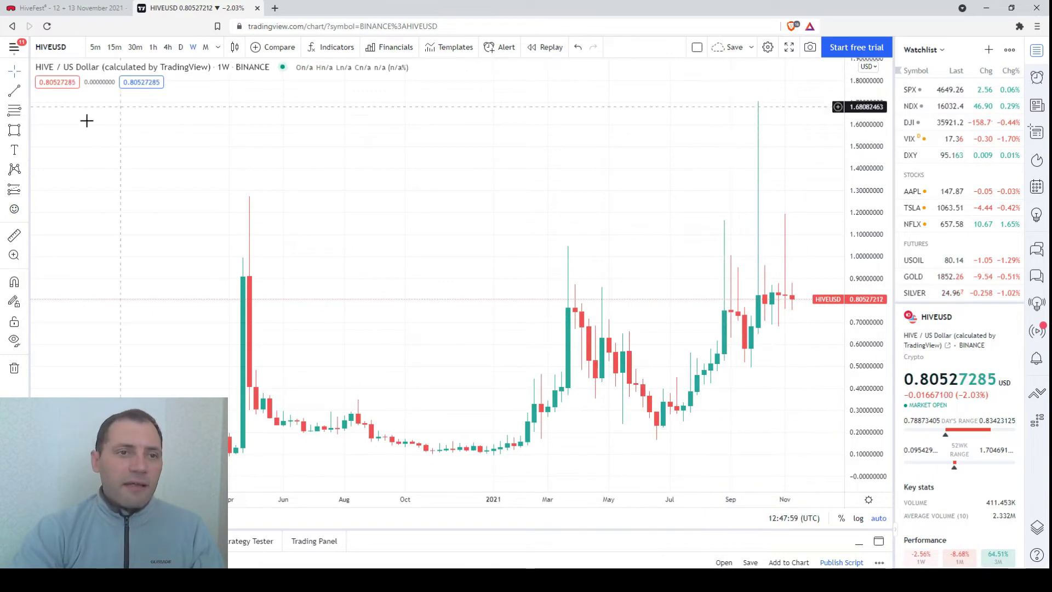
{"action": "left_click", "coordinate": [235, 47]}
{"action": "left_click", "coordinate": [257, 139]}
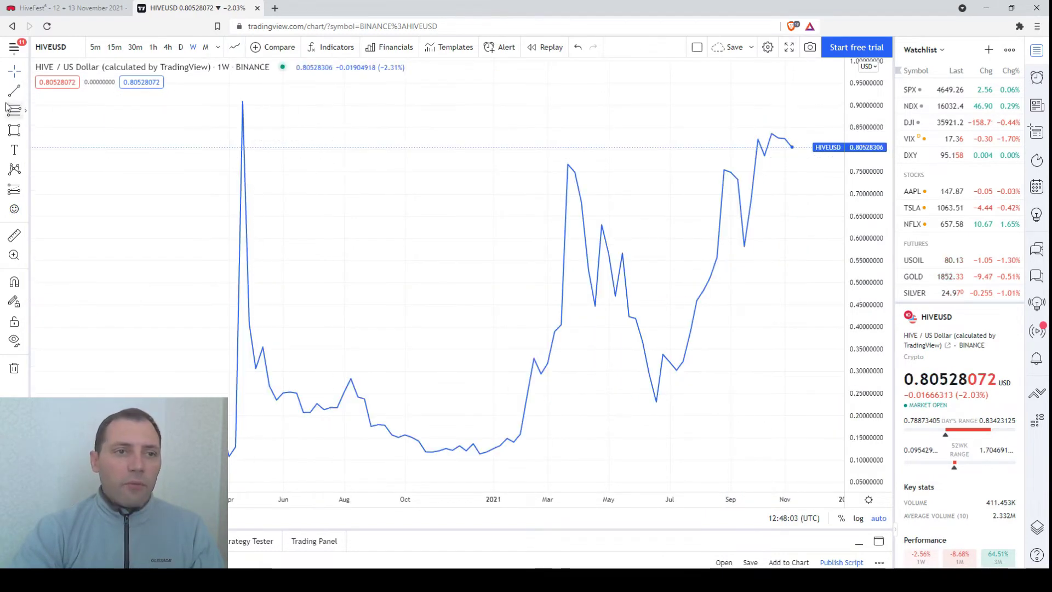
{"action": "left_click_drag", "start_coordinate": [867, 205], "coordinate": [868, 230]}
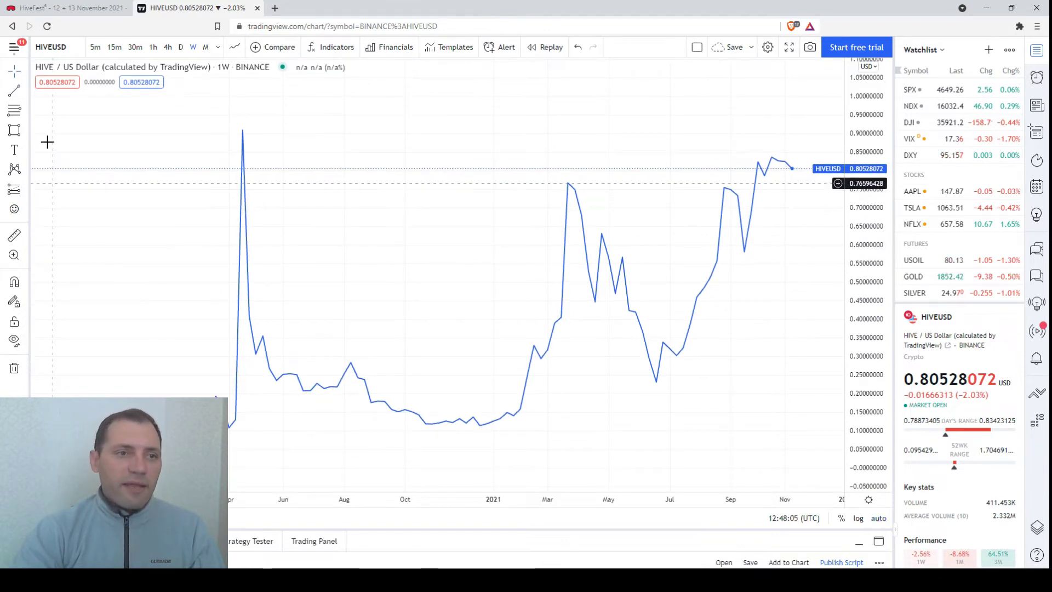
Step: Highlight two cup-shaped curves on the weekly line chart from the April 2020 peak to October 2021, plus a horizontal stroke at about 0.85
{"action": "left_click", "coordinate": [26, 94]}
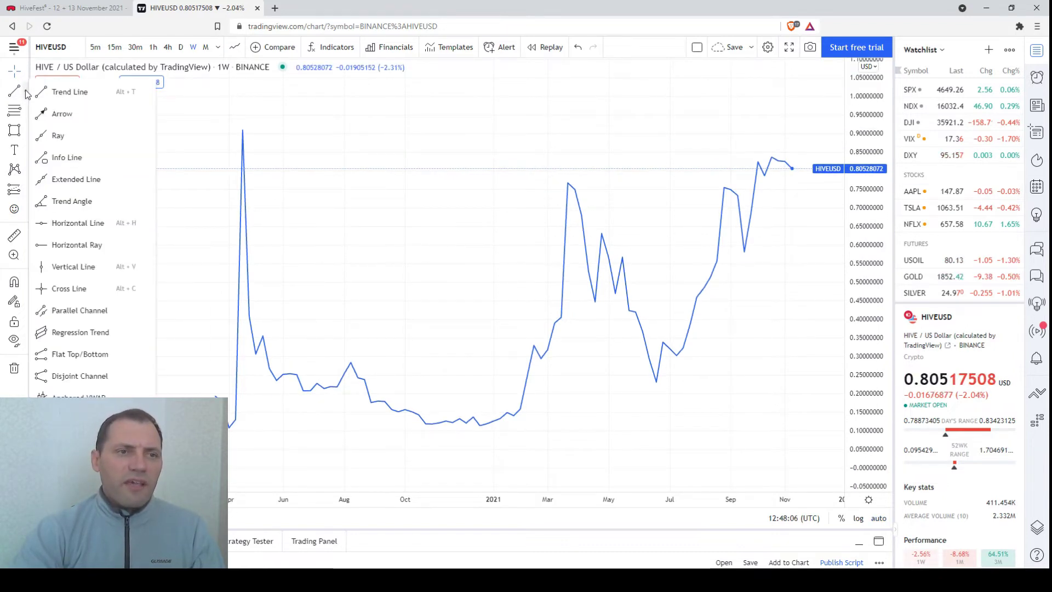
{"action": "left_click", "coordinate": [26, 130]}
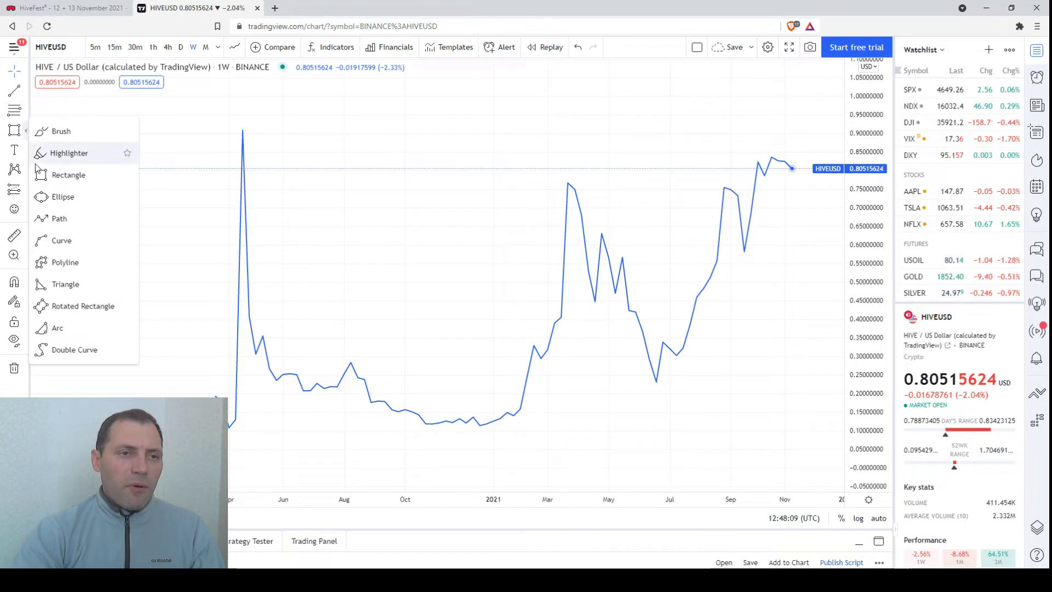
{"action": "left_click", "coordinate": [42, 155]}
{"action": "mouse_move", "coordinate": [242, 132]}
{"action": "left_mouse_down"}
{"action": "mouse_move", "coordinate": [251, 321]}
{"action": "mouse_move", "coordinate": [313, 403]}
{"action": "mouse_move", "coordinate": [531, 380]}
{"action": "mouse_move", "coordinate": [568, 160]}
{"action": "mouse_move", "coordinate": [634, 355]}
{"action": "mouse_move", "coordinate": [747, 265]}
{"action": "mouse_move", "coordinate": [771, 157]}
{"action": "left_mouse_up"}
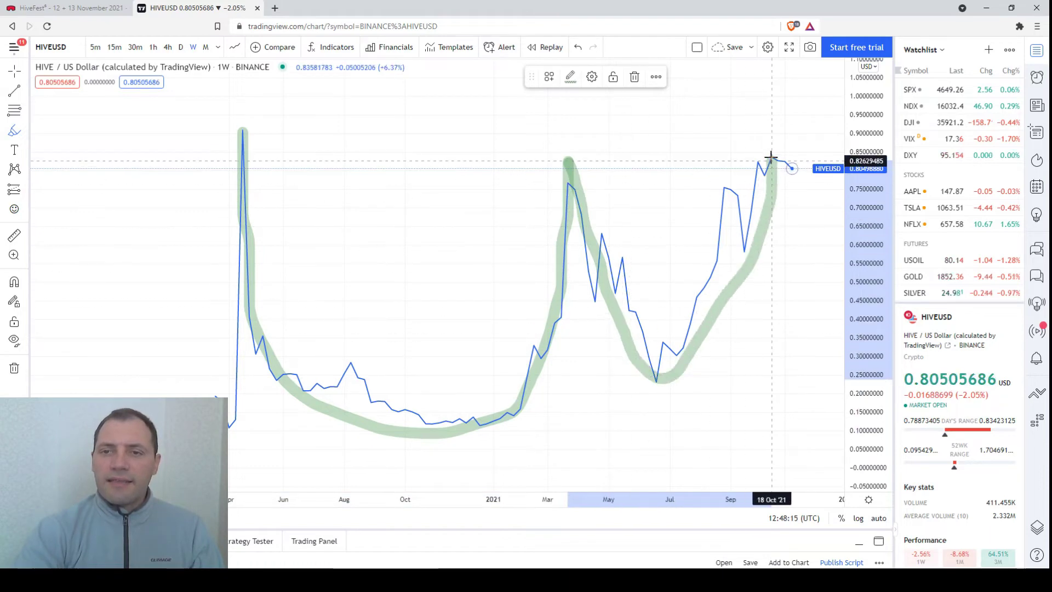
{"action": "left_click_drag", "start_coordinate": [230, 146], "coordinate": [818, 149]}
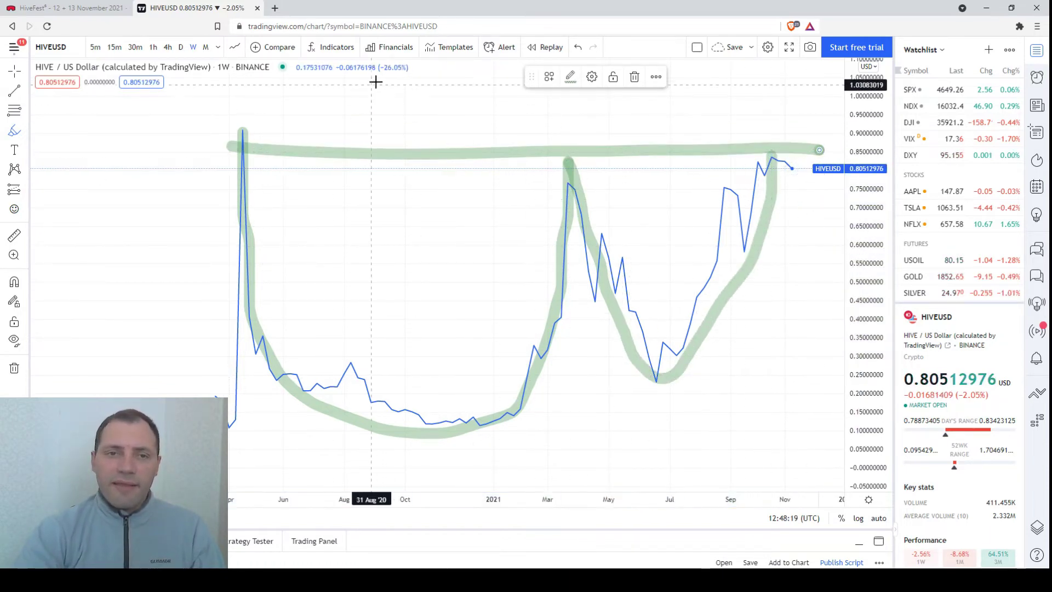
Step: Draw three S-shaped highlighter strokes side by side above the horizontal resistance stroke
{"action": "mouse_move", "coordinate": [377, 81]}
{"action": "left_mouse_down"}
{"action": "mouse_move", "coordinate": [378, 116]}
{"action": "mouse_move", "coordinate": [363, 132]}
{"action": "left_mouse_up"}
{"action": "left_click_drag", "start_coordinate": [424, 84], "coordinate": [405, 133]}
{"action": "left_click_drag", "start_coordinate": [460, 81], "coordinate": [445, 143]}
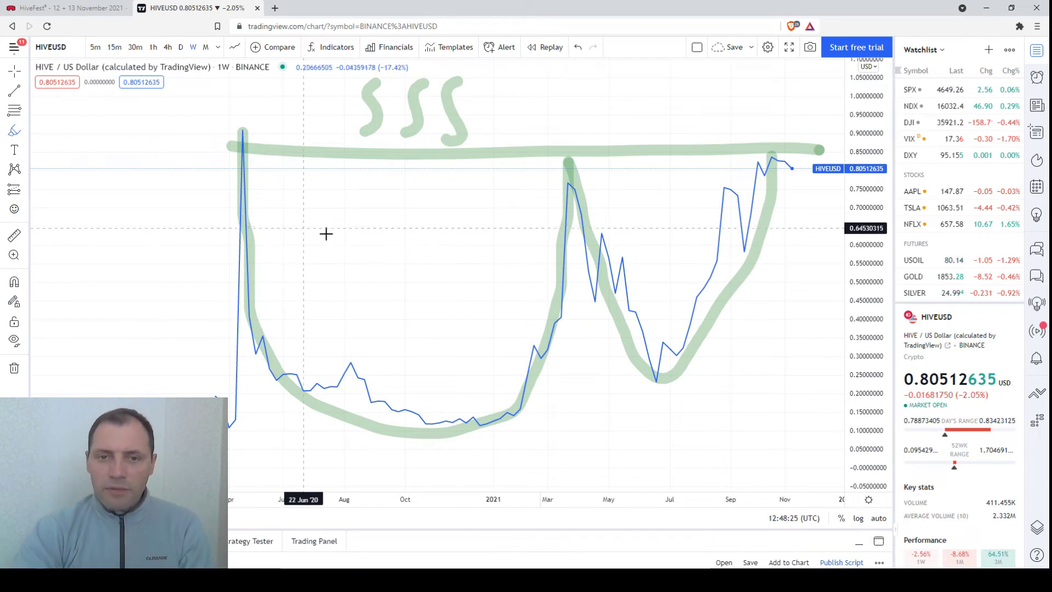
Step: Draw a trend line from the latest weekly price at about 0.80 up to about 1.10, and delete it
{"action": "left_click", "coordinate": [26, 113]}
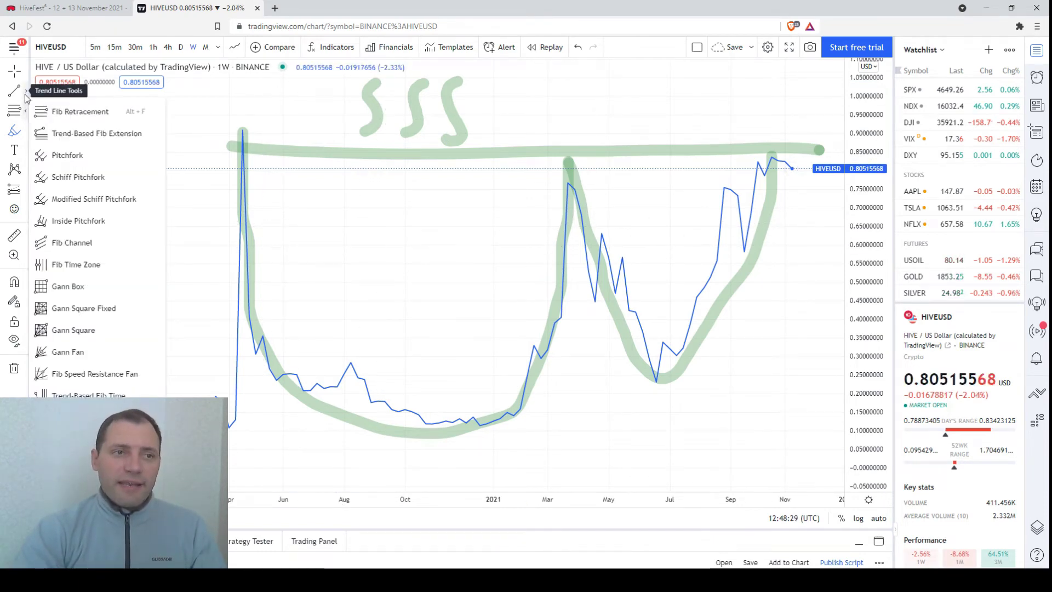
{"action": "left_click", "coordinate": [14, 90]}
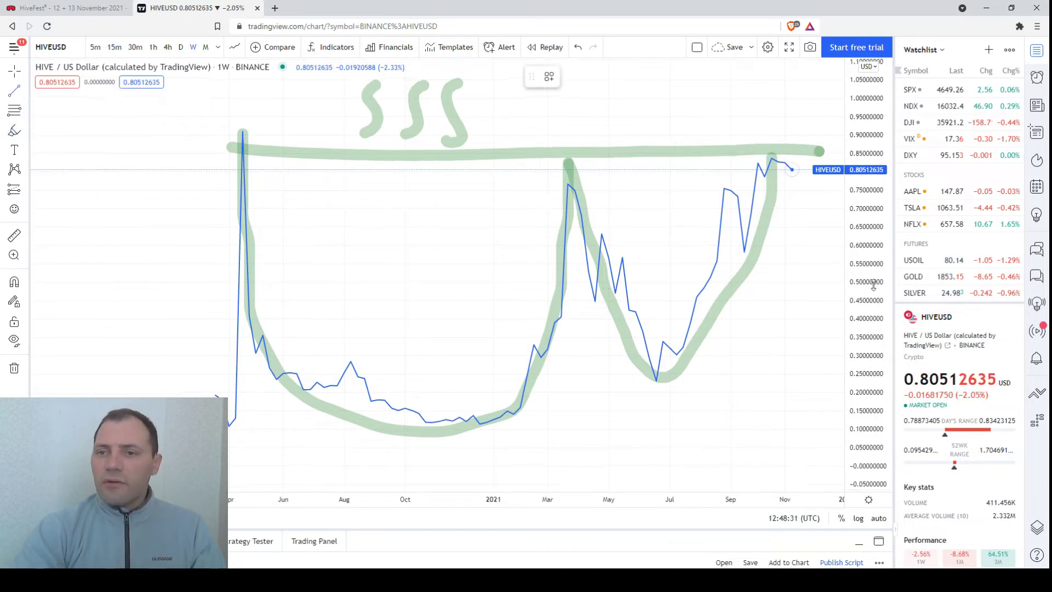
{"action": "left_click_drag", "start_coordinate": [851, 292], "coordinate": [850, 315]}
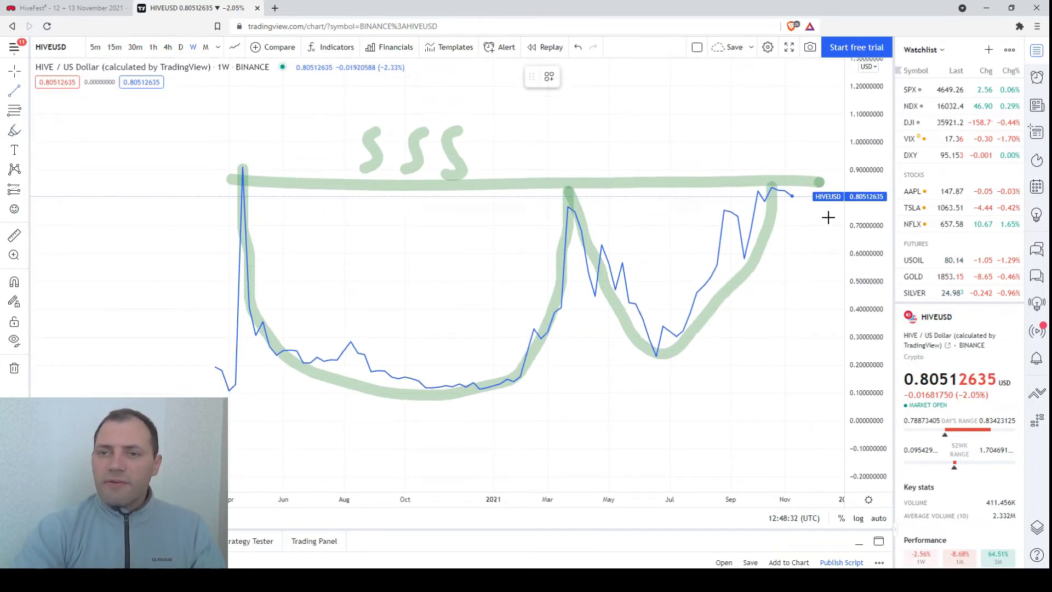
{"action": "left_click", "coordinate": [795, 196]}
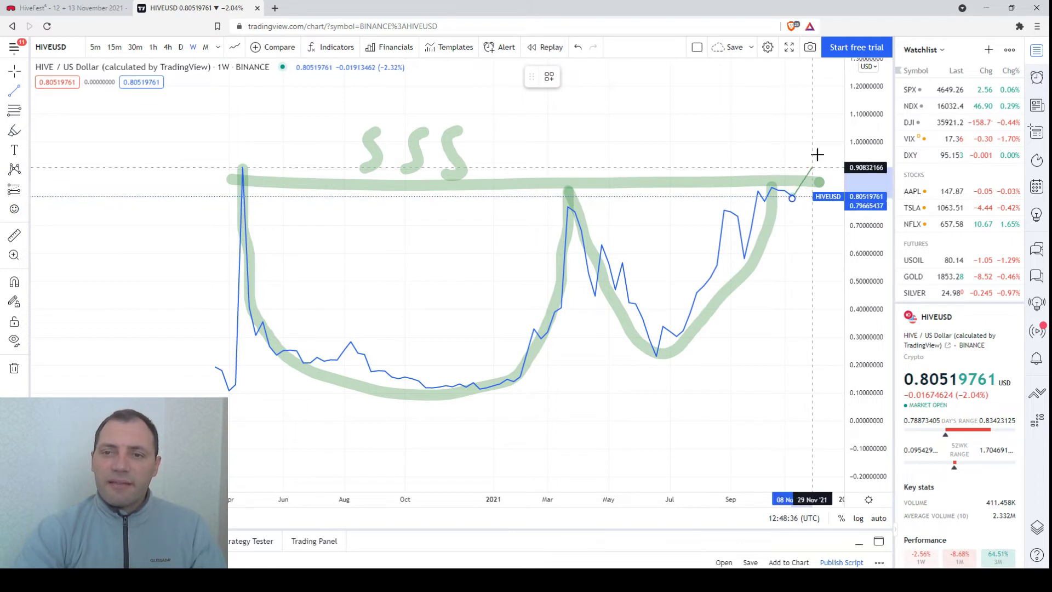
{"action": "left_click", "coordinate": [820, 114]}
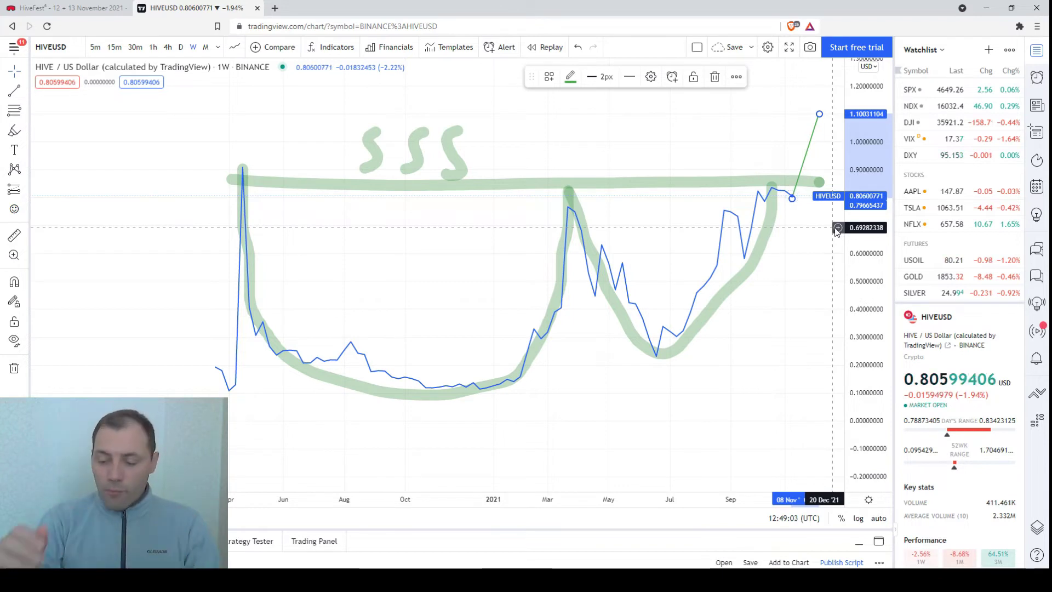
{"action": "key", "text": "Delete"}
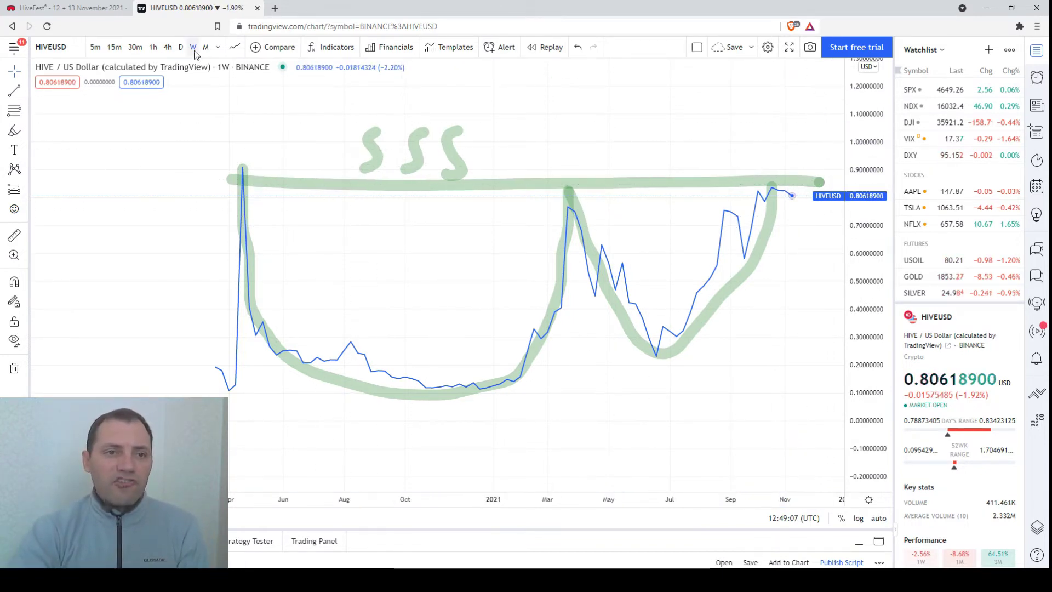
Step: Change the HIVEUSD chart from a line to candles and switch it to the daily interval
{"action": "left_click", "coordinate": [232, 49]}
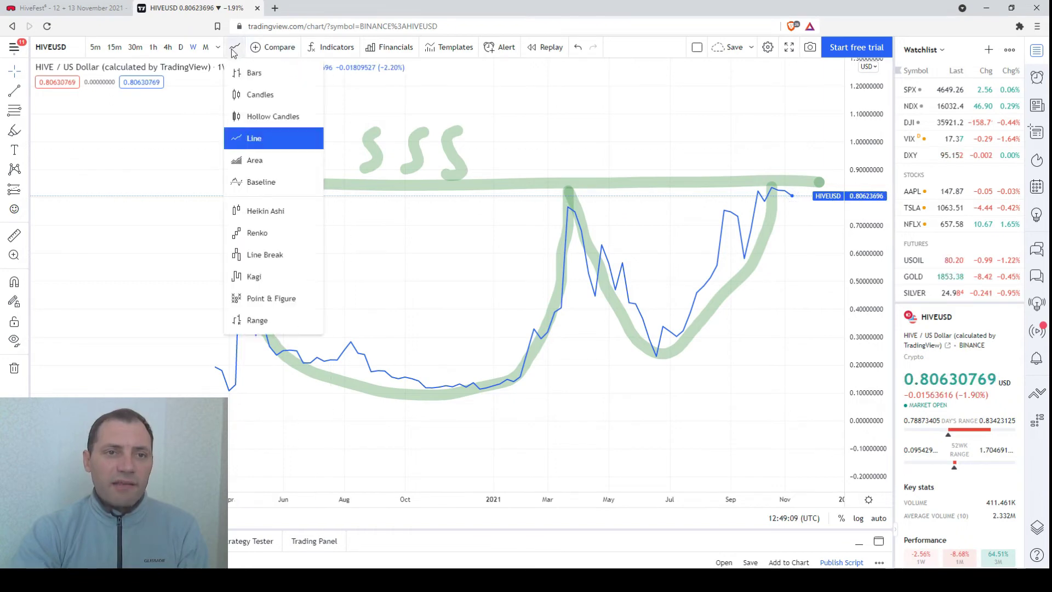
{"action": "left_click", "coordinate": [260, 97]}
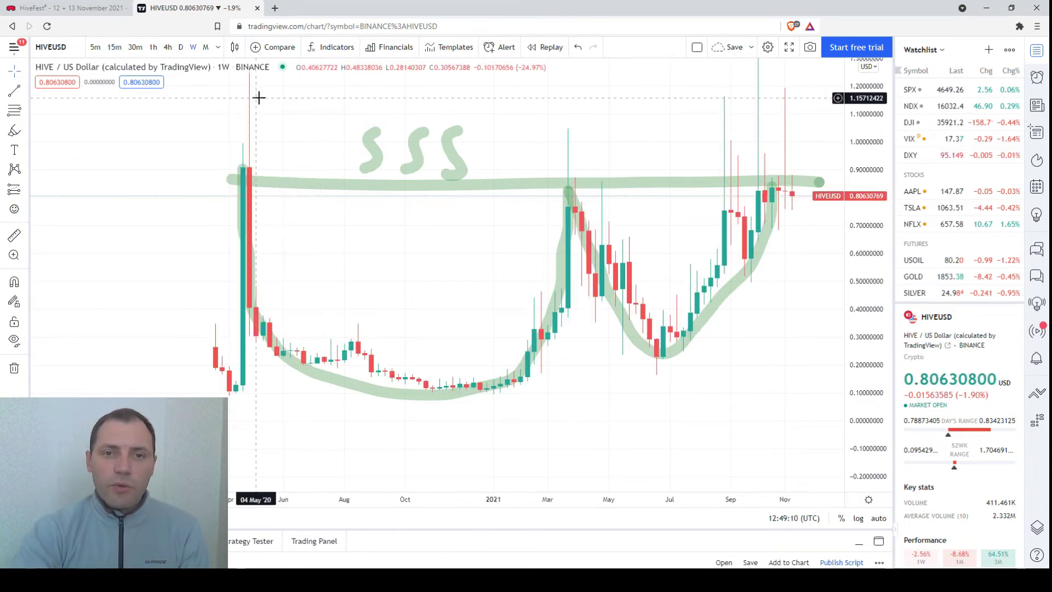
{"action": "left_click", "coordinate": [181, 48]}
{"action": "scroll", "coordinate": [383, 347], "scroll_direction": "down", "scroll_amount": 5}
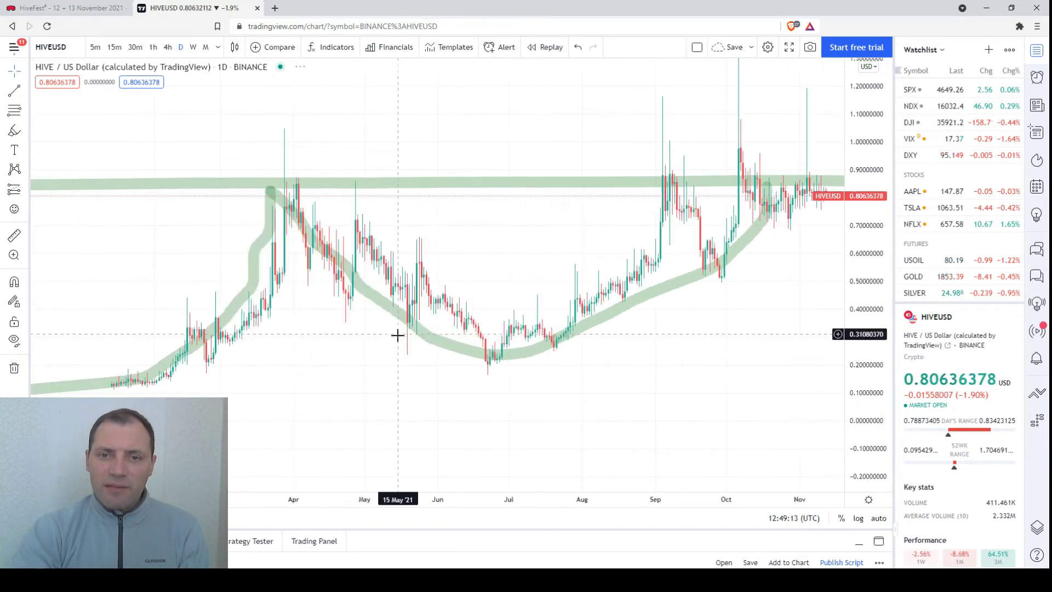
{"action": "scroll", "coordinate": [403, 332], "scroll_direction": "down", "scroll_amount": 3}
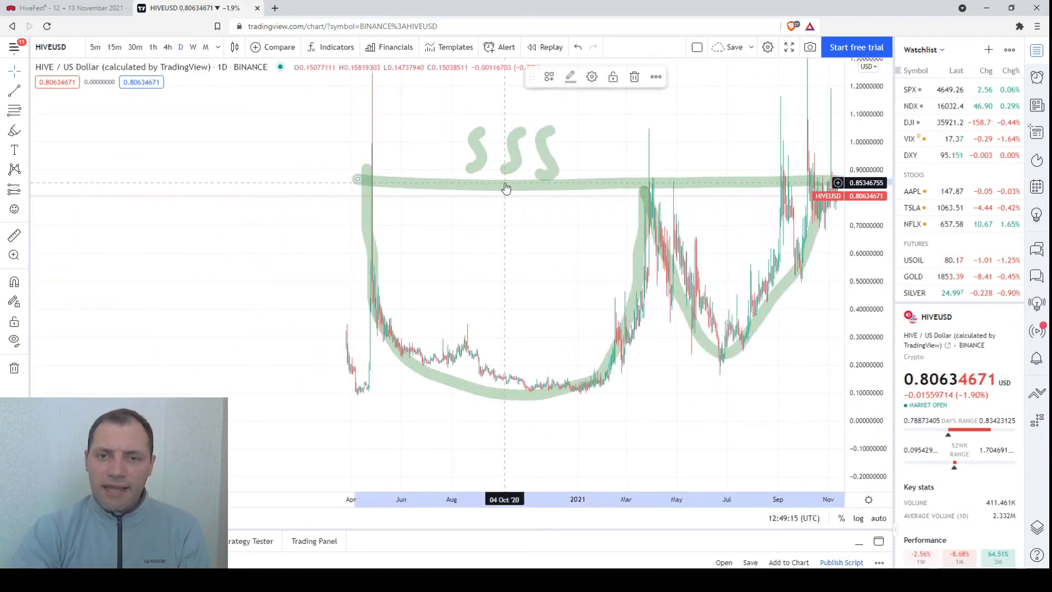
Step: Delete the horizontal, S-shaped and cup-shaped highlighter strokes from the daily chart
{"action": "left_click", "coordinate": [486, 159]}
{"action": "key", "text": "Delete"}
{"action": "left_click", "coordinate": [512, 167]}
{"action": "key", "text": "Delete"}
{"action": "left_click", "coordinate": [543, 165]}
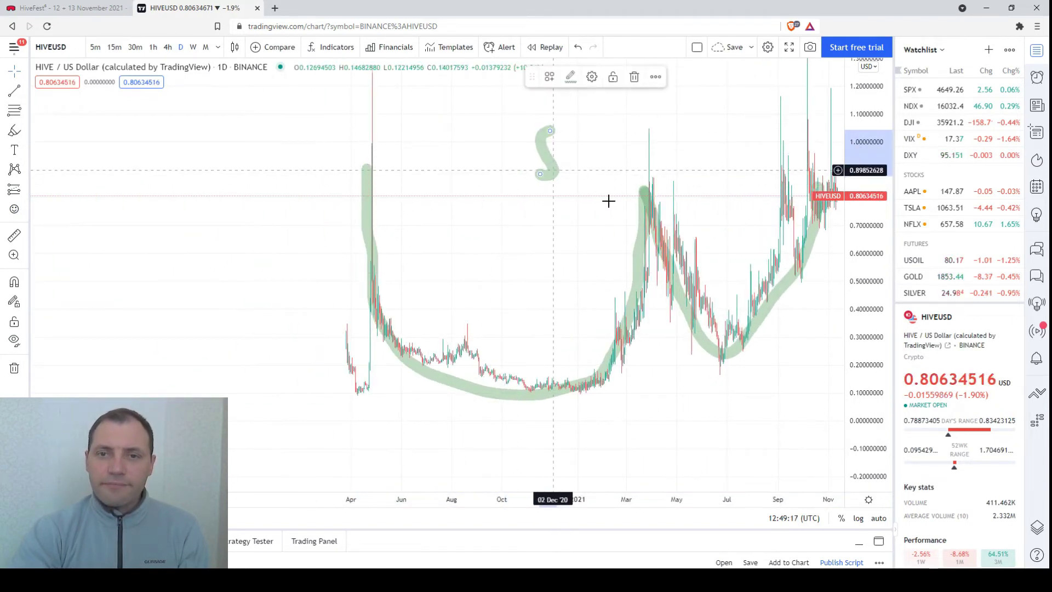
{"action": "key", "text": "Delete"}
{"action": "left_click", "coordinate": [645, 230]}
{"action": "key", "text": "Delete"}
{"action": "left_click", "coordinate": [798, 266]}
{"action": "key", "text": "Delete"}
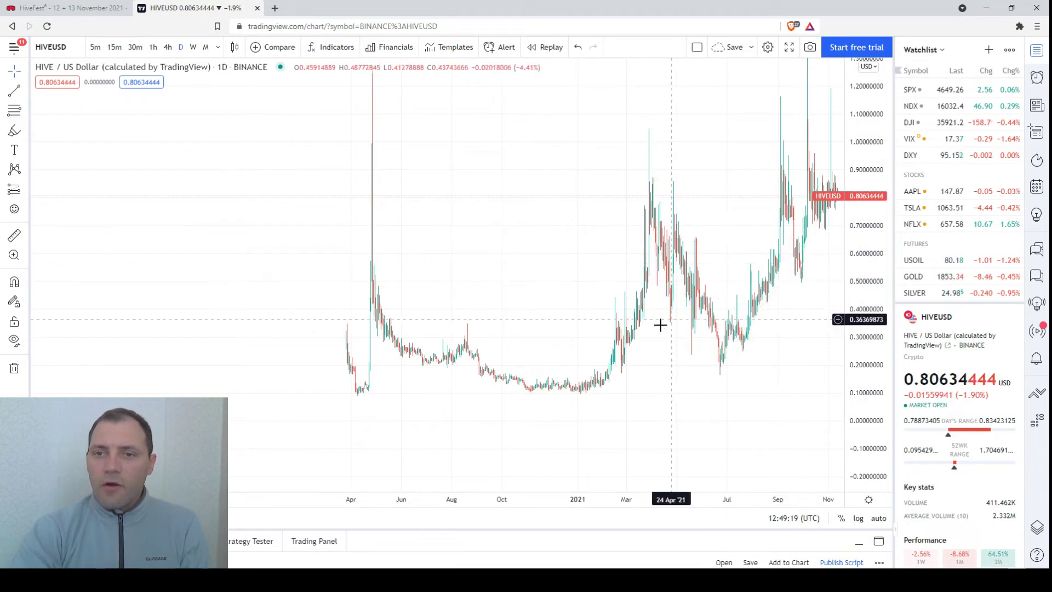
Step: Change the daily HIVEUSD chart from candles to a line, focused on the price action since spring 2021
{"action": "scroll", "coordinate": [682, 343], "scroll_direction": "up", "scroll_amount": 3}
{"action": "scroll", "coordinate": [756, 348], "scroll_direction": "up", "scroll_amount": 5}
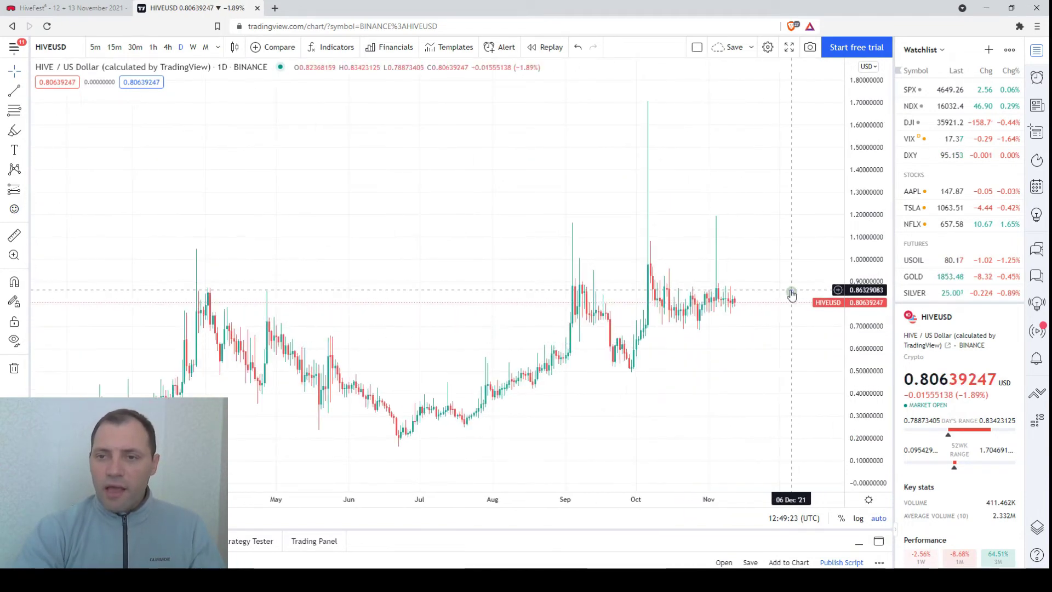
{"action": "scroll", "coordinate": [796, 319], "scroll_direction": "up", "scroll_amount": 1}
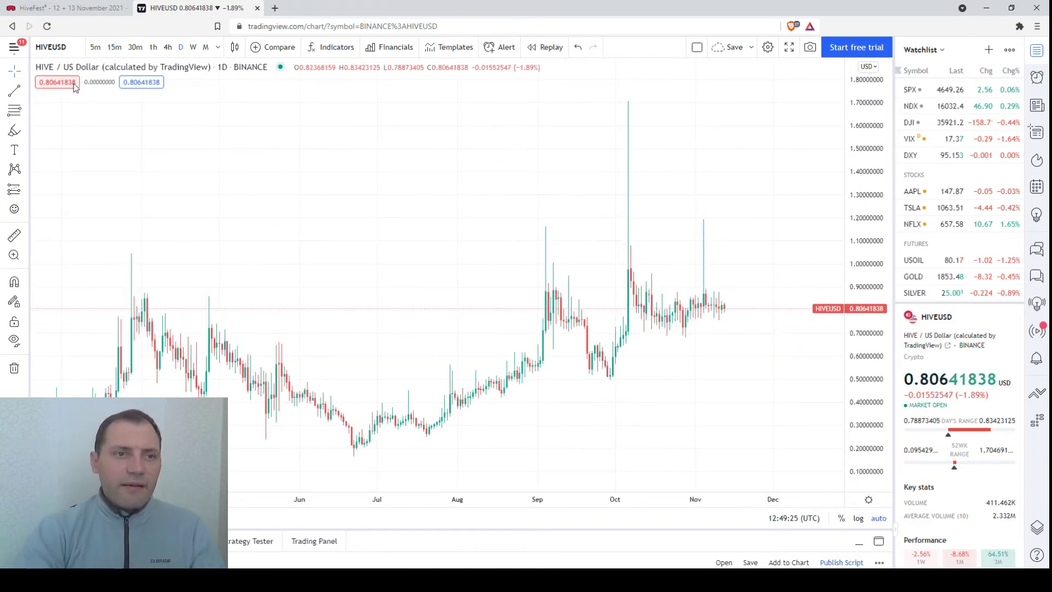
{"action": "left_click", "coordinate": [26, 90]}
{"action": "left_click", "coordinate": [235, 47]}
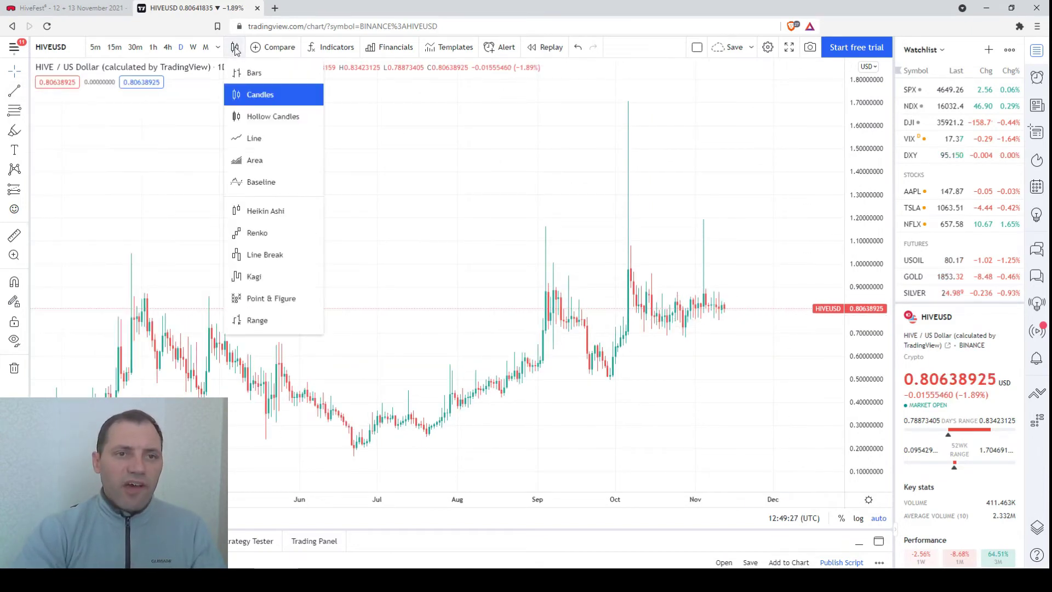
{"action": "left_click", "coordinate": [255, 138]}
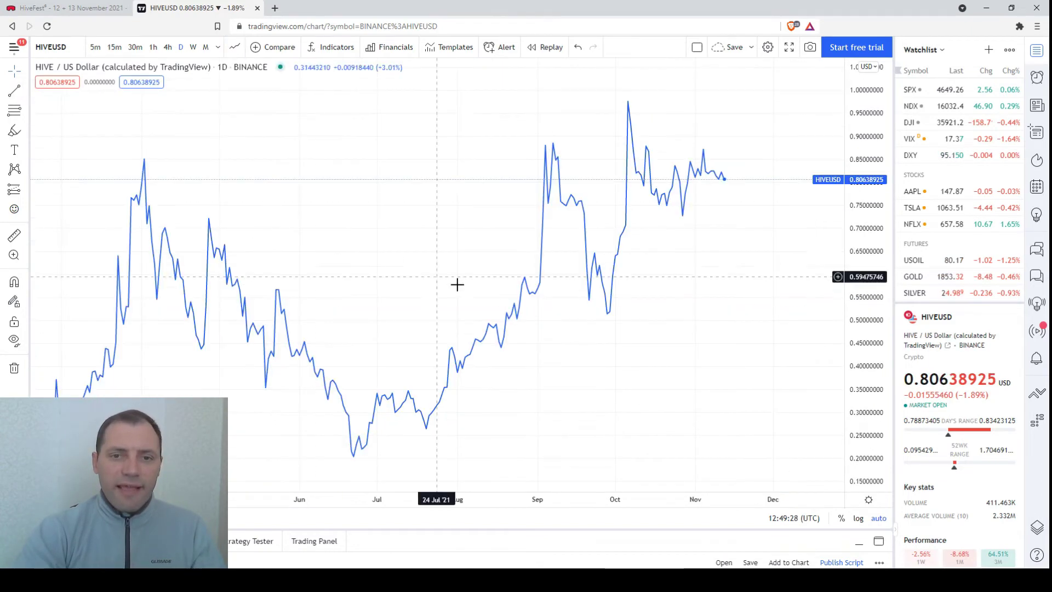
Step: Highlight a large and a small cup on the daily line from April to October 2021, plus a horizontal stroke at about 0.83
{"action": "left_click", "coordinate": [26, 112]}
{"action": "left_click", "coordinate": [24, 131]}
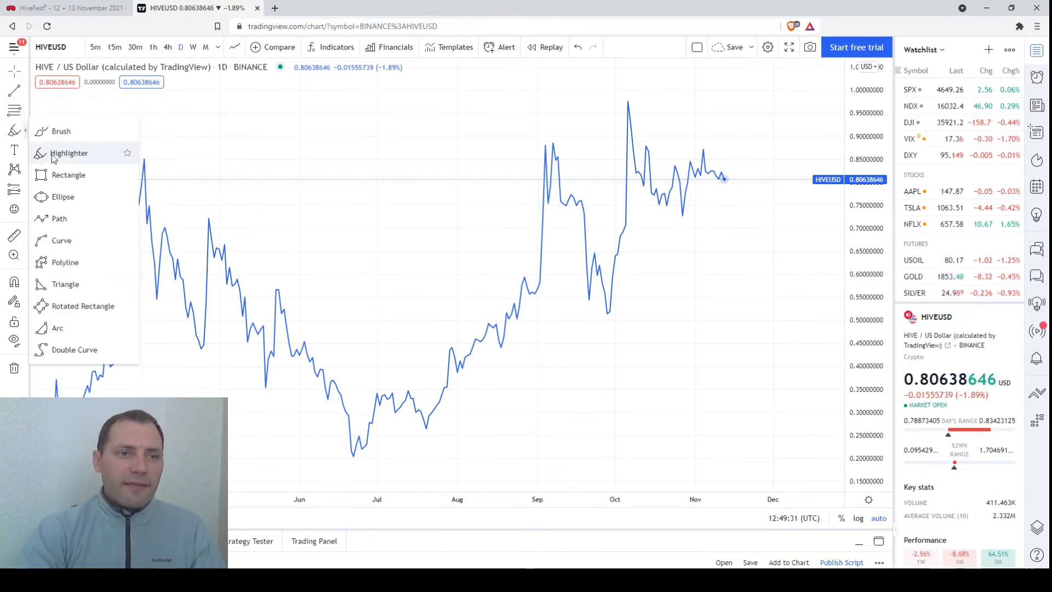
{"action": "left_click", "coordinate": [71, 152]}
{"action": "mouse_move", "coordinate": [147, 165]}
{"action": "left_mouse_down"}
{"action": "mouse_move", "coordinate": [262, 358]}
{"action": "mouse_move", "coordinate": [437, 399]}
{"action": "mouse_move", "coordinate": [545, 206]}
{"action": "mouse_move", "coordinate": [553, 164]}
{"action": "mouse_move", "coordinate": [588, 293]}
{"action": "mouse_move", "coordinate": [634, 212]}
{"action": "mouse_move", "coordinate": [639, 158]}
{"action": "left_mouse_up"}
{"action": "left_click_drag", "start_coordinate": [148, 162], "coordinate": [778, 171]}
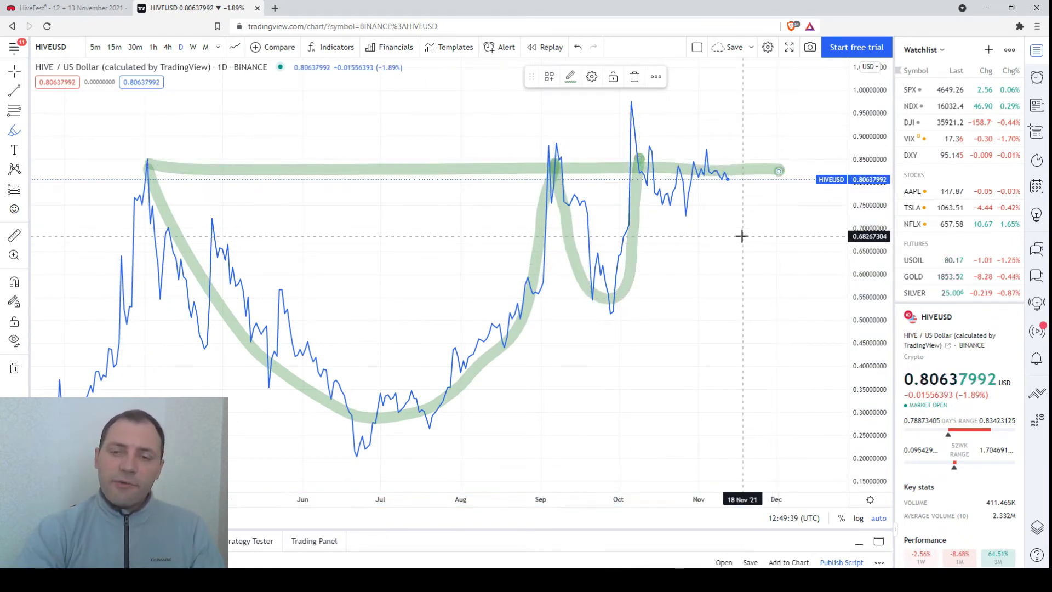
Step: Clear the highlighter strokes and change the daily HIVEUSD chart back to candles
{"action": "scroll", "coordinate": [741, 235], "scroll_direction": "down", "scroll_amount": 3}
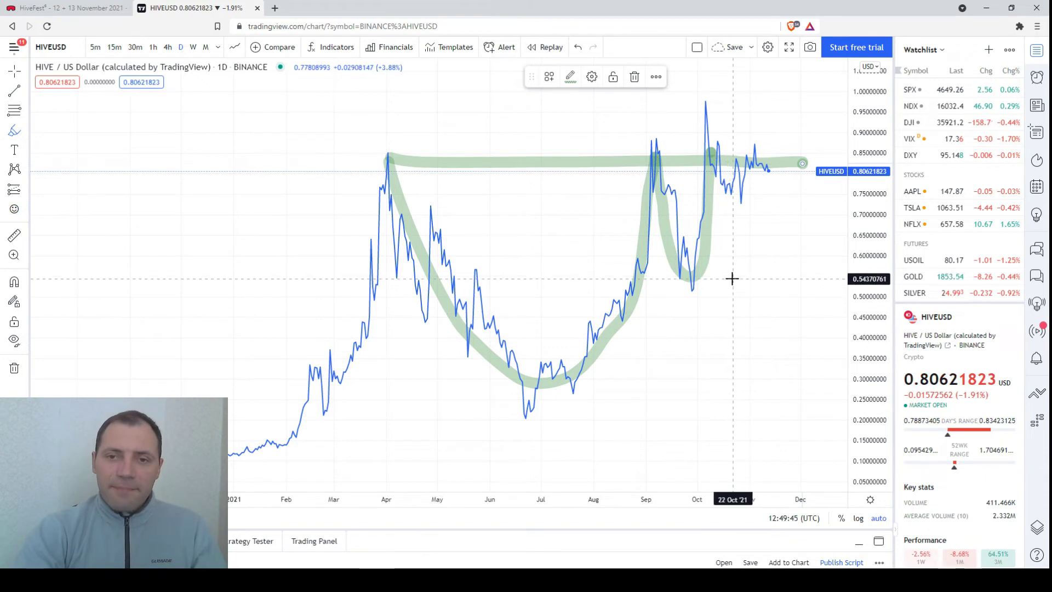
{"action": "scroll", "coordinate": [732, 278], "scroll_direction": "up", "scroll_amount": 3}
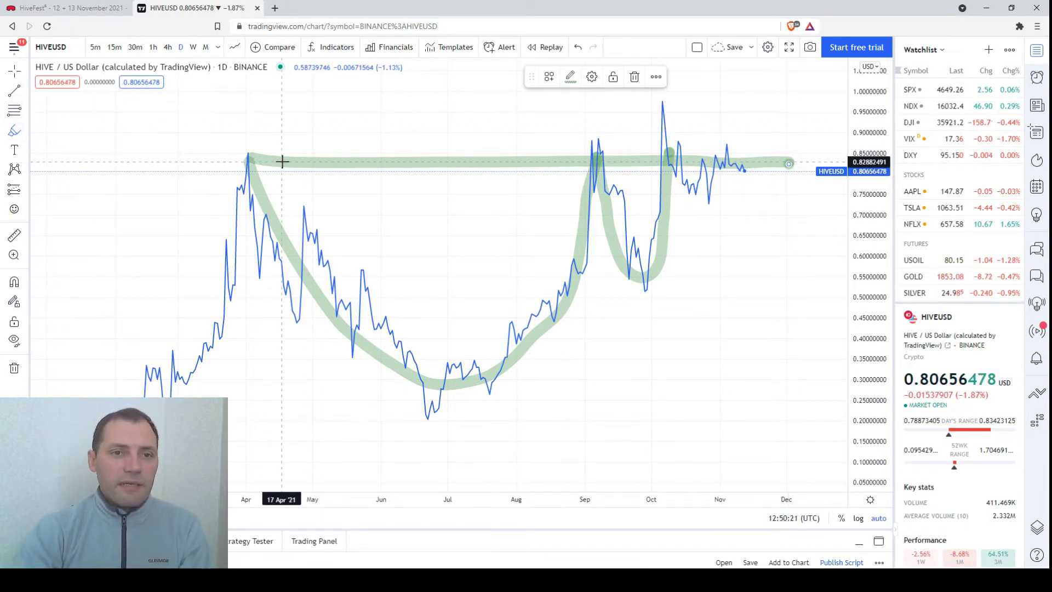
{"action": "left_click", "coordinate": [25, 92]}
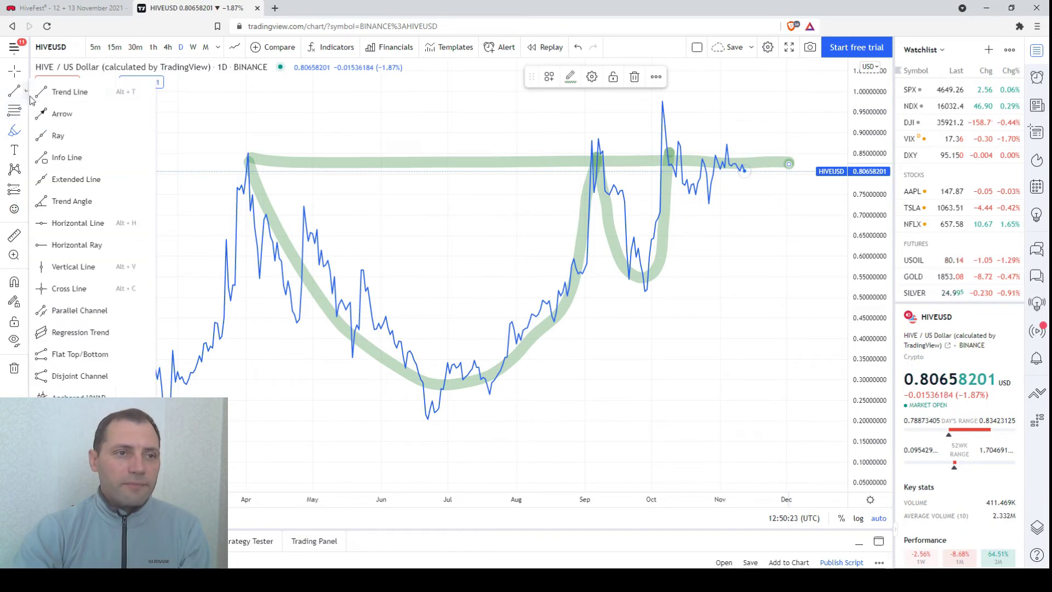
{"action": "left_click", "coordinate": [52, 94]}
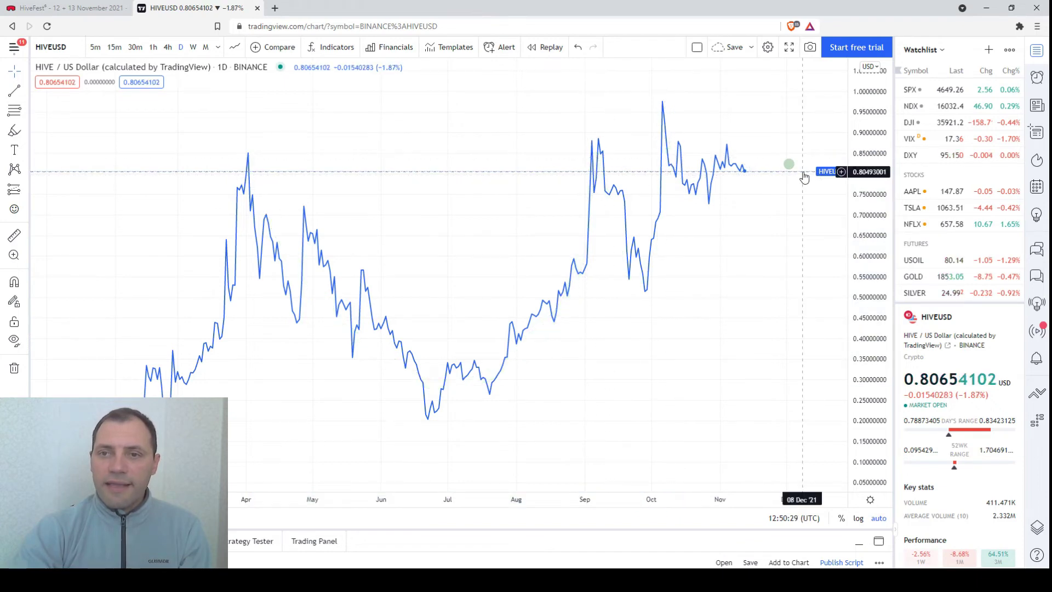
{"action": "left_click", "coordinate": [234, 48]}
{"action": "left_click", "coordinate": [258, 93]}
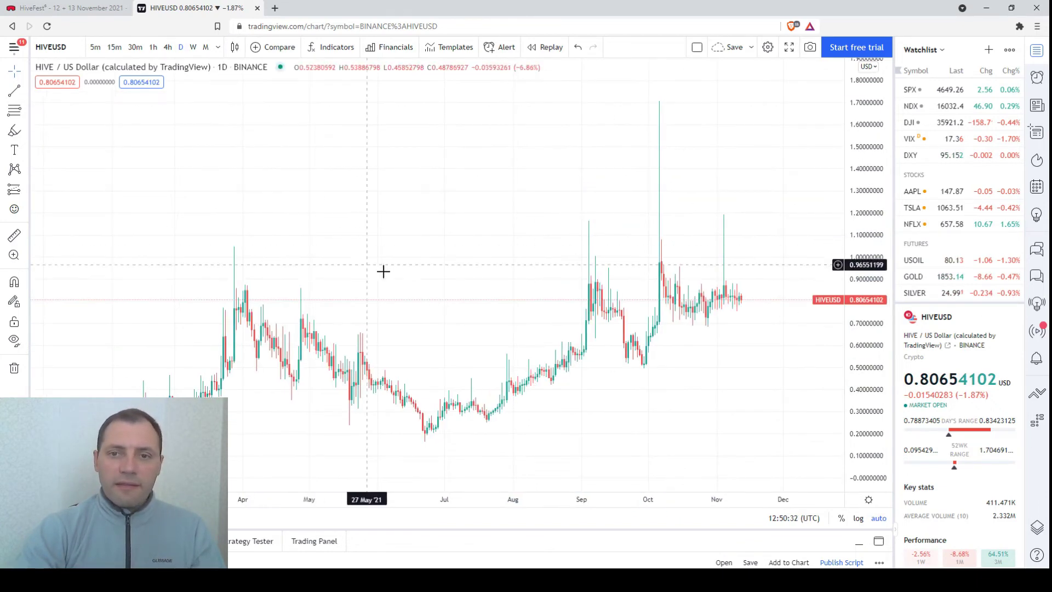
Step: Search the indicators for "Moving" and add the built-in Moving Average to the chart three times
{"action": "left_click", "coordinate": [336, 49]}
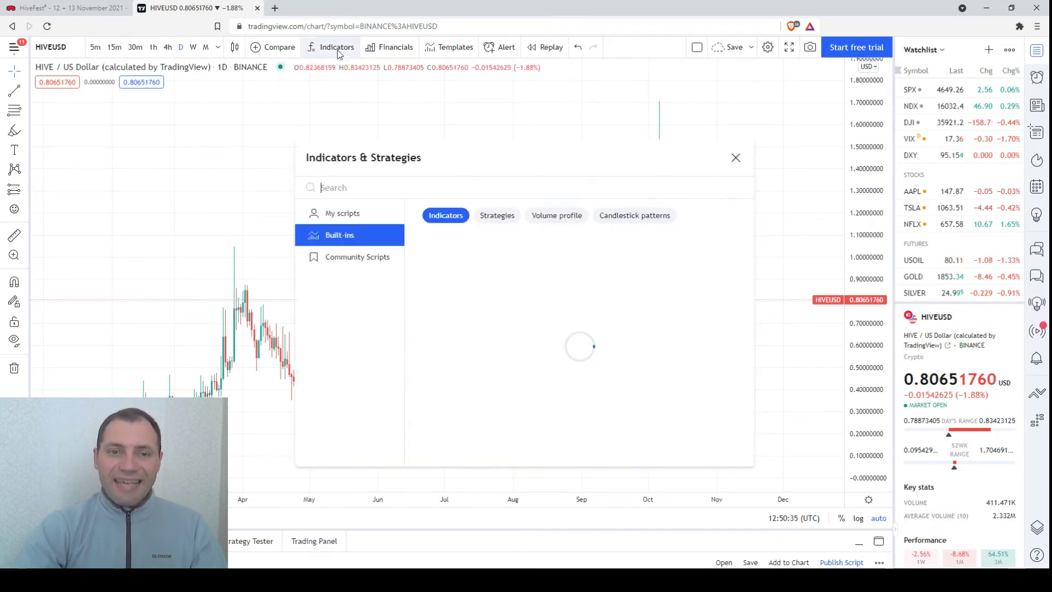
{"action": "type", "text": "Moving"}
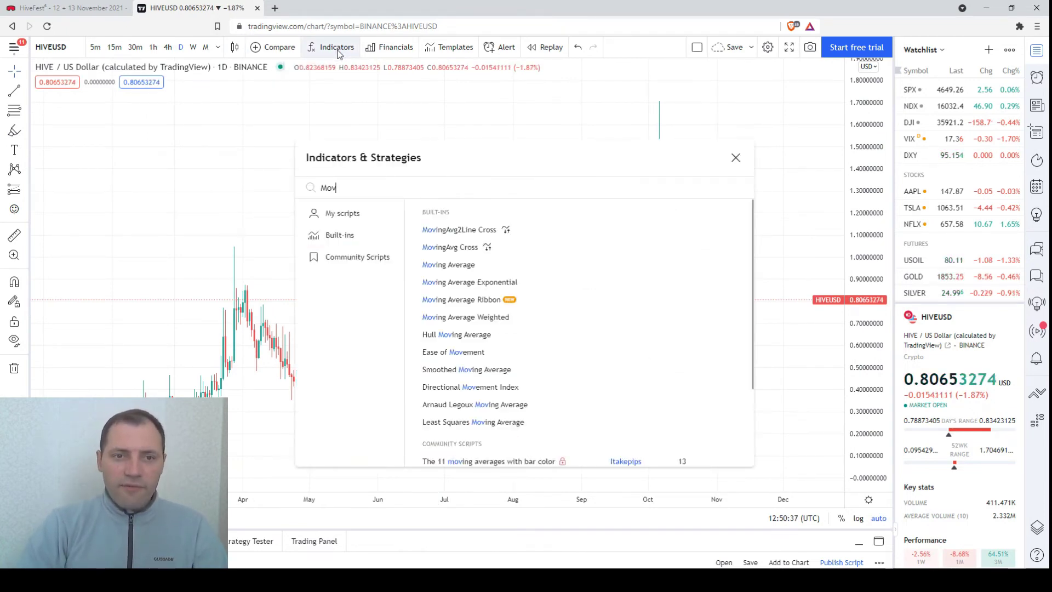
{"action": "triple_click", "coordinate": [430, 265]}
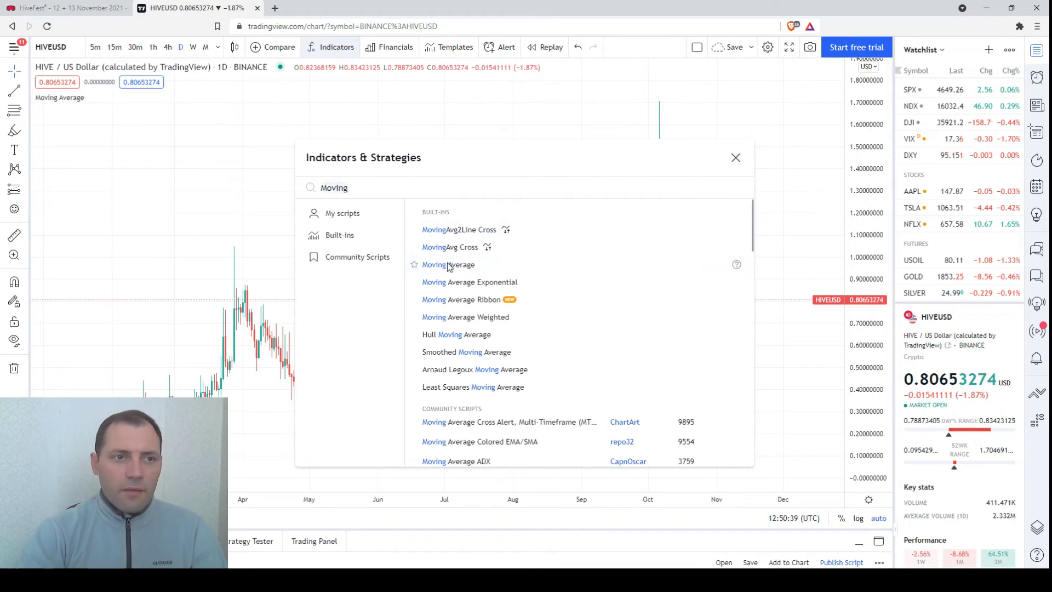
Step: Set the first moving average to length 30 and give it a cyan line one thickness level heavier
{"action": "left_click", "coordinate": [99, 98]}
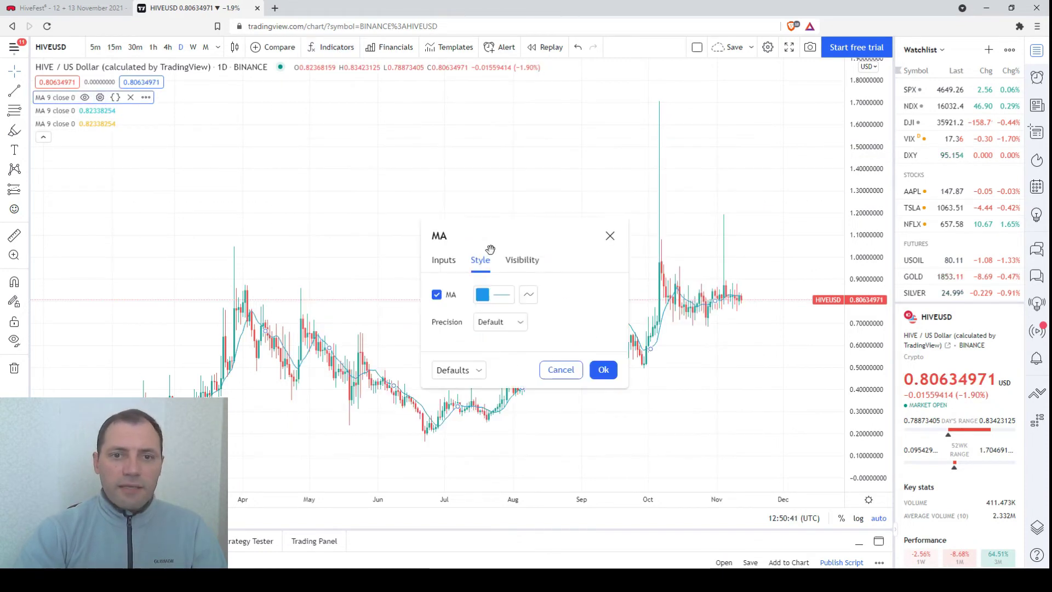
{"action": "left_click", "coordinate": [445, 261]}
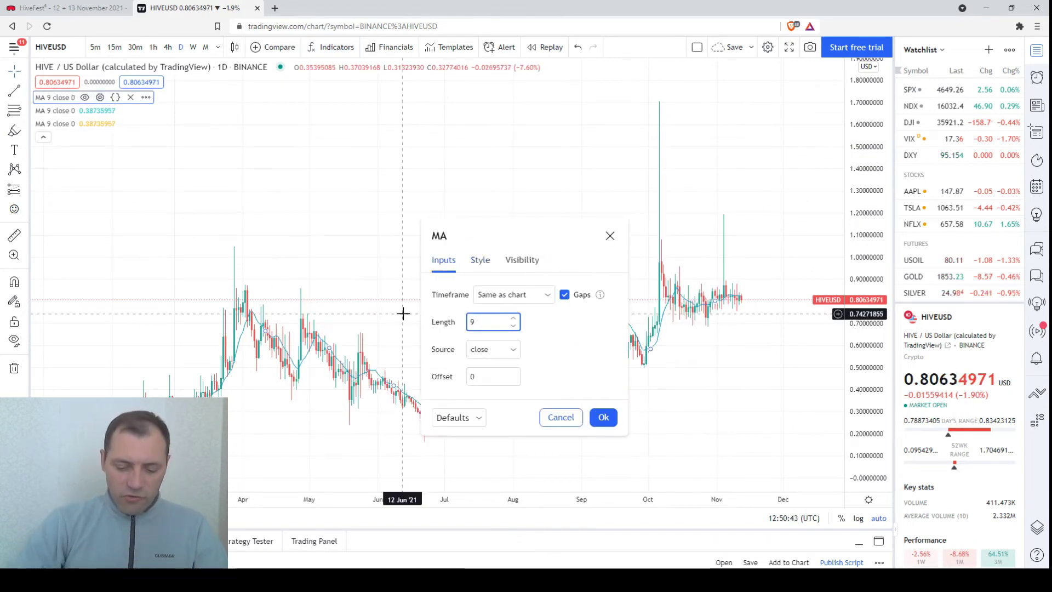
{"action": "left_click", "coordinate": [481, 260]}
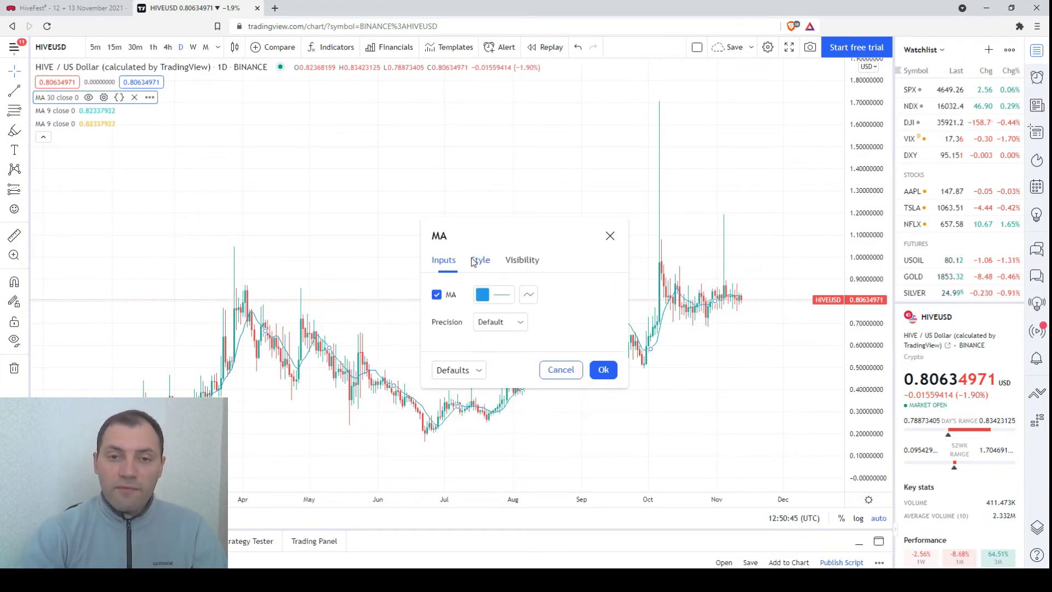
{"action": "left_click", "coordinate": [493, 295]}
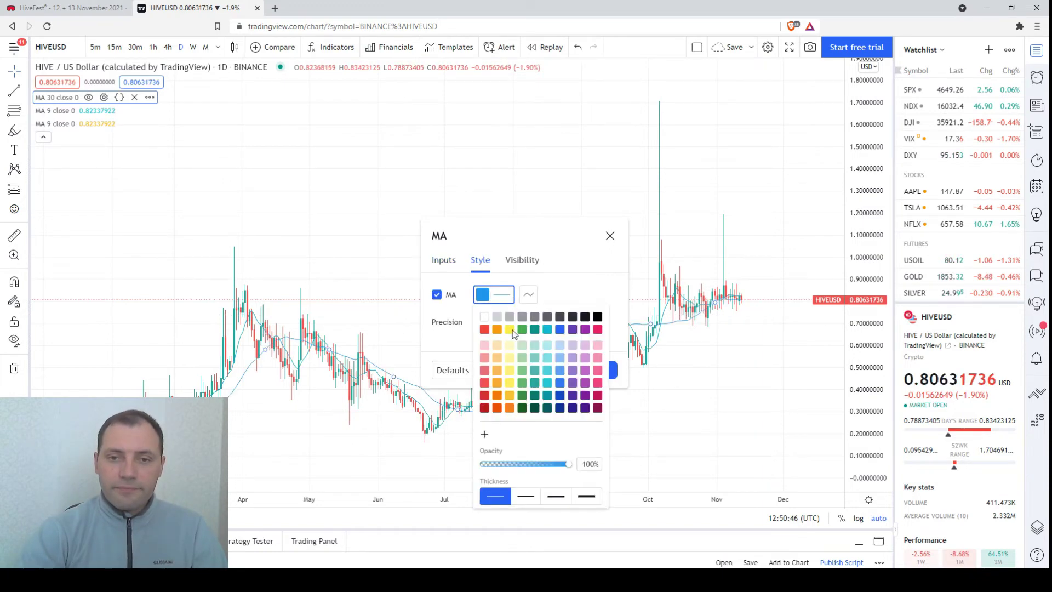
{"action": "left_click", "coordinate": [525, 496]}
{"action": "left_click", "coordinate": [620, 379]}
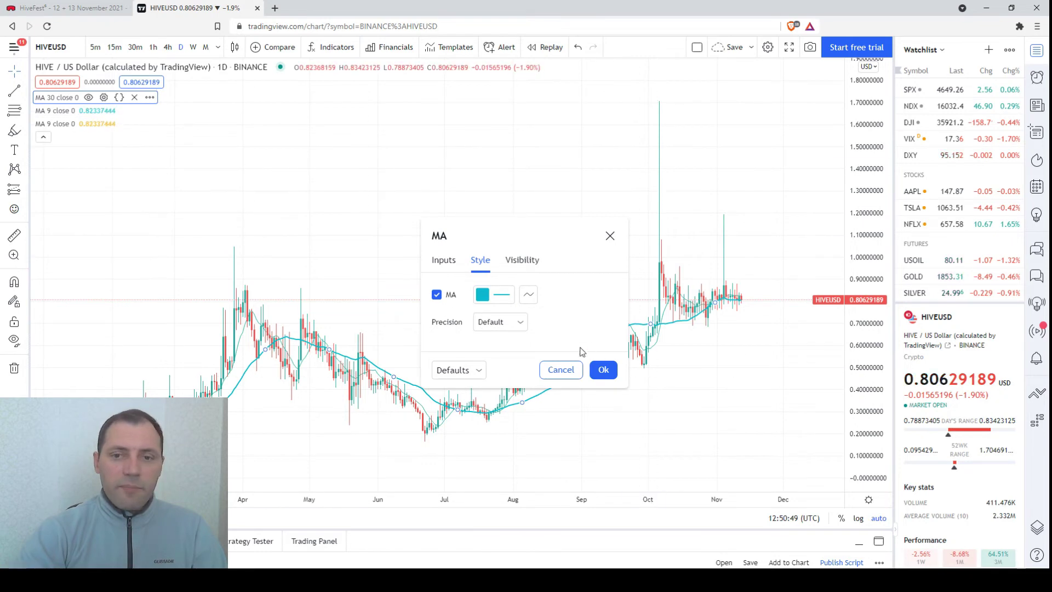
{"action": "left_click", "coordinate": [603, 370]}
Step: Set the second moving average to length 90 and give it a purple line in the second thickness
{"action": "left_click", "coordinate": [101, 112]}
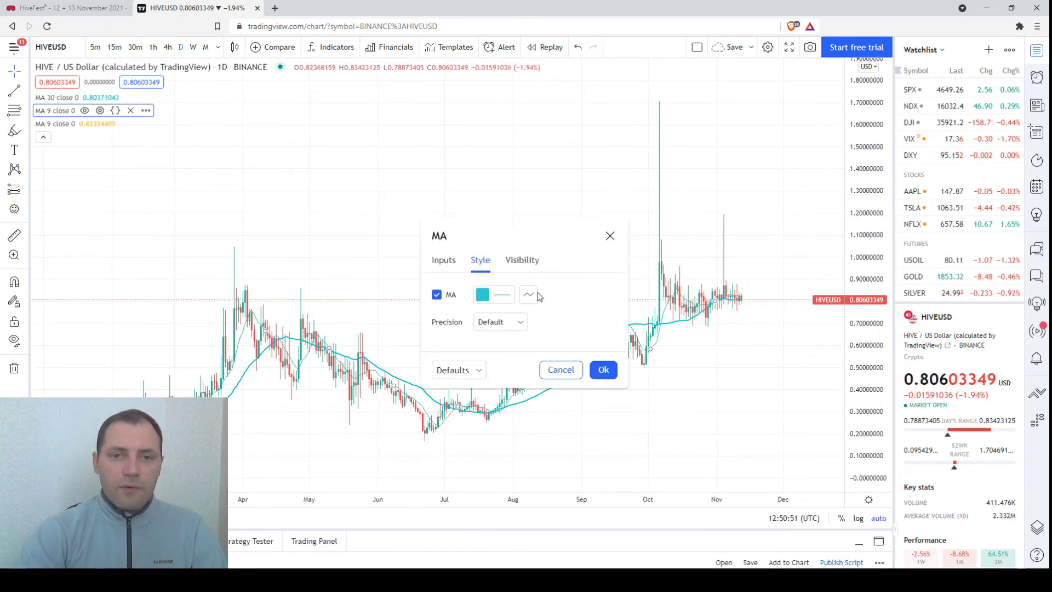
{"action": "left_click", "coordinate": [448, 261]}
{"action": "left_click", "coordinate": [488, 324]}
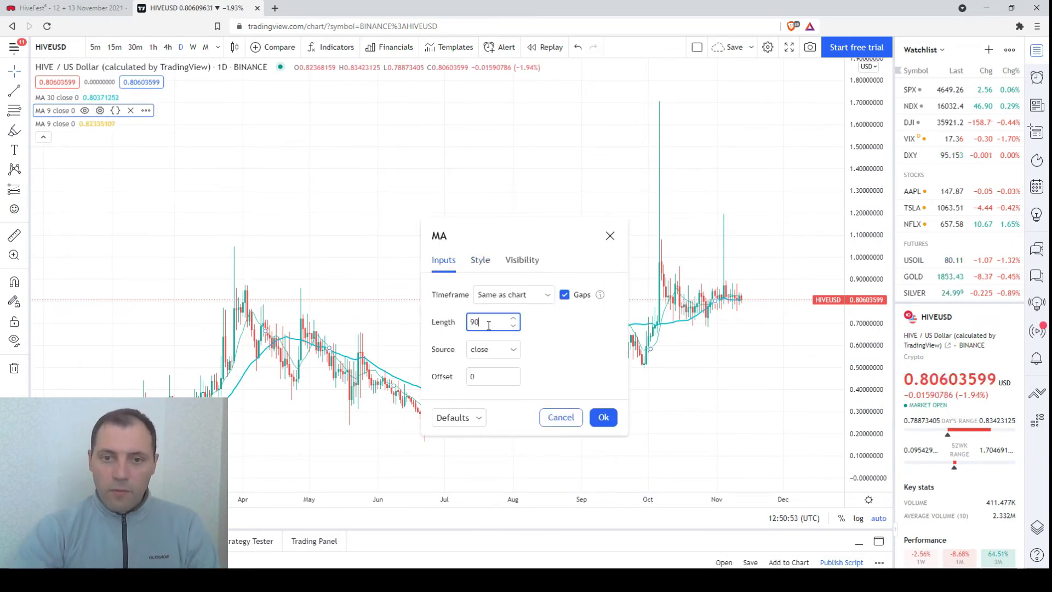
{"action": "type", "text": "0"}
{"action": "left_click", "coordinate": [484, 263]}
{"action": "left_click", "coordinate": [489, 295]}
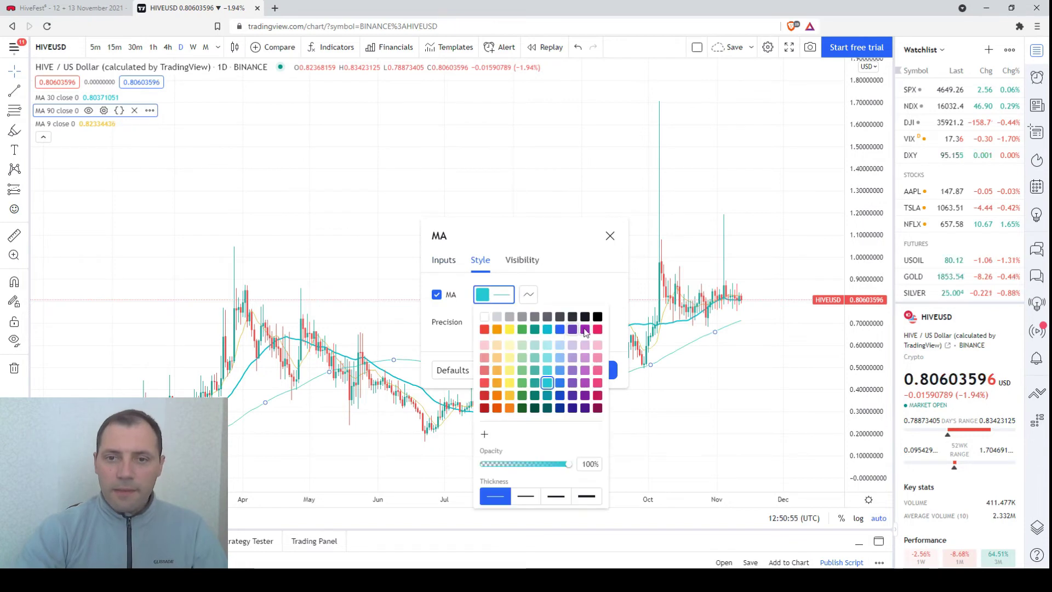
{"action": "left_click", "coordinate": [526, 497]}
{"action": "left_click", "coordinate": [611, 371]}
{"action": "left_click", "coordinate": [603, 370]}
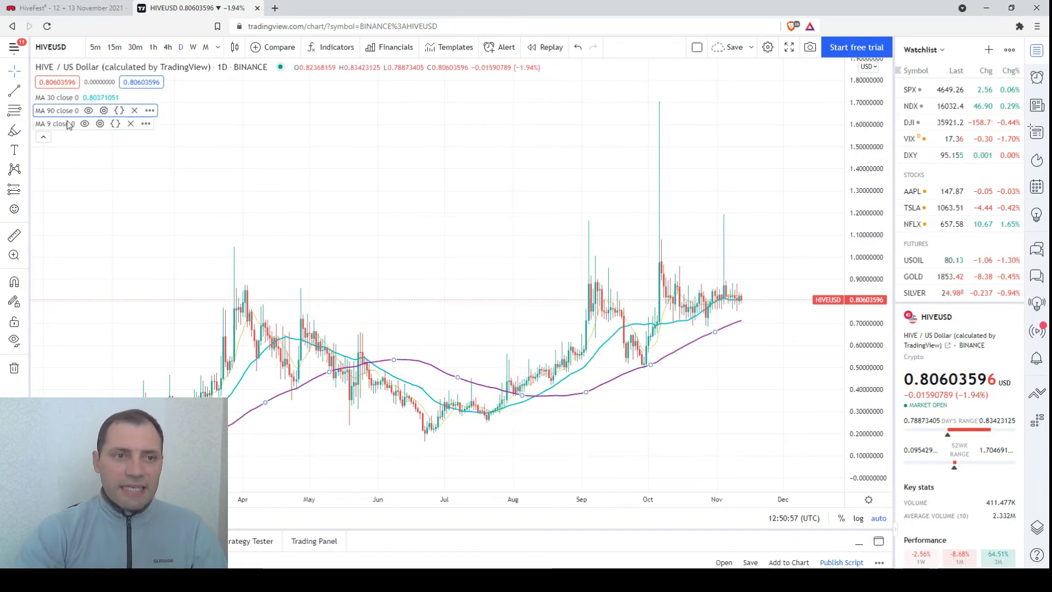
Step: Set the third moving average to length 360 and give it a green line in the second thickness
{"action": "left_click", "coordinate": [99, 124]}
{"action": "left_click", "coordinate": [444, 260]}
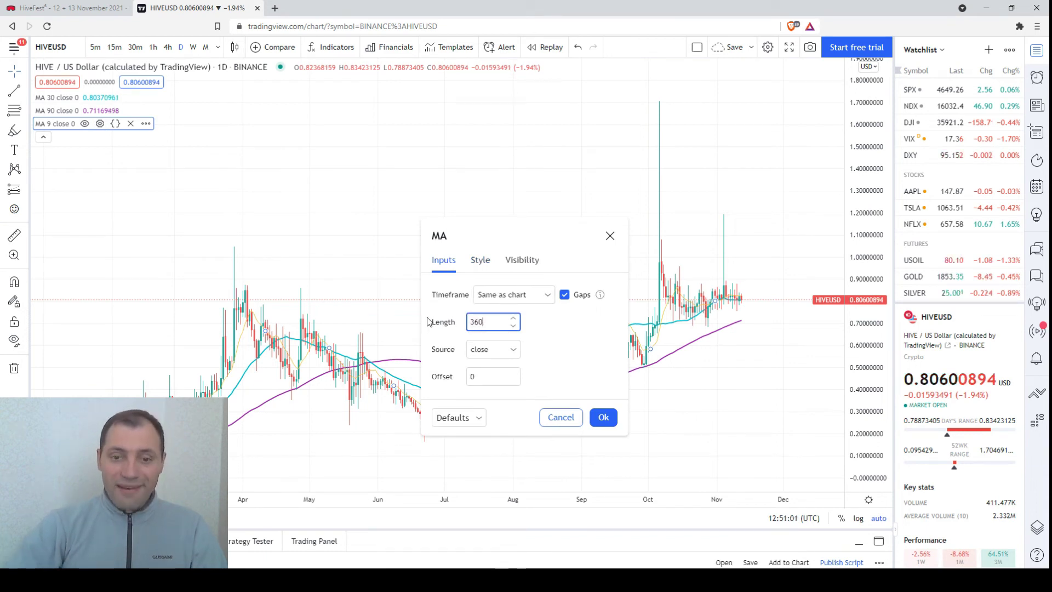
{"action": "type", "text": "360"}
{"action": "left_click", "coordinate": [480, 263]}
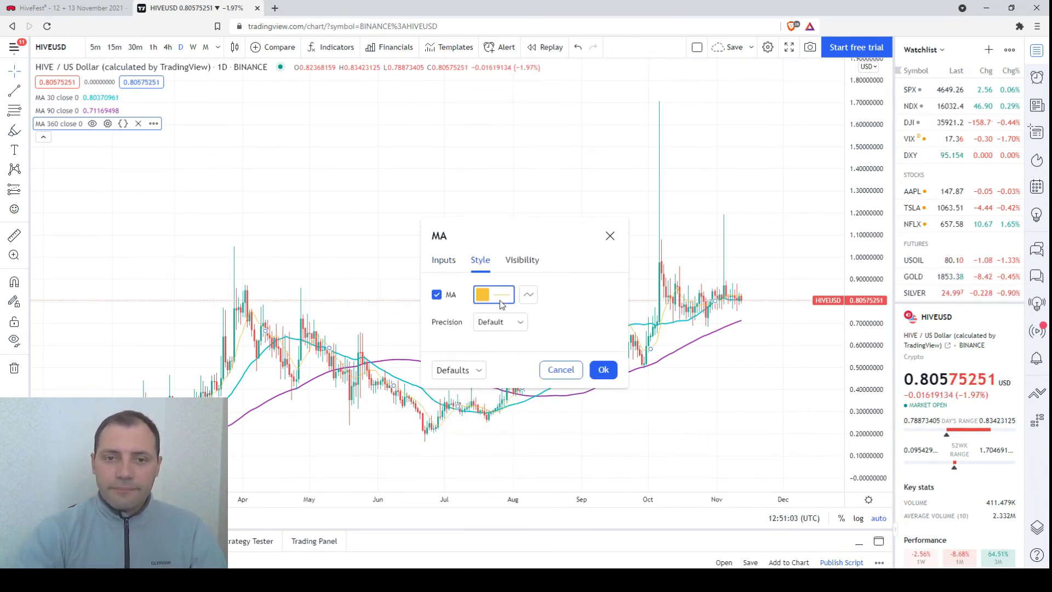
{"action": "left_click", "coordinate": [502, 302]}
{"action": "left_click", "coordinate": [522, 330]}
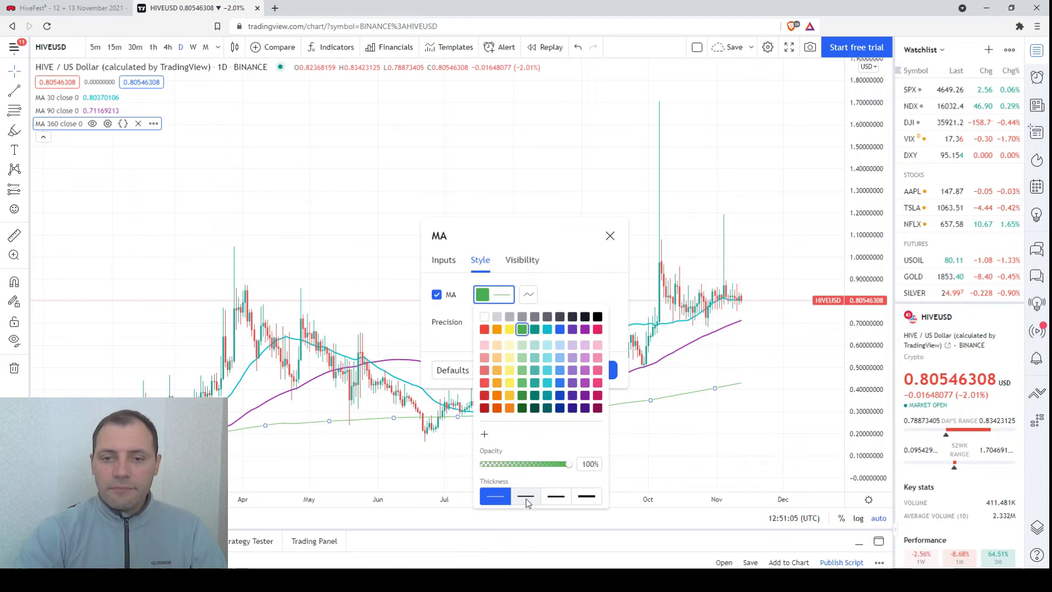
{"action": "left_click", "coordinate": [610, 396]}
Step: Draw a rectangle over the latest daily consolidation from 10 October to 18 November 2021, between about 0.745 and 0.873
{"action": "scroll", "coordinate": [673, 437], "scroll_direction": "up", "scroll_amount": 2}
{"action": "scroll", "coordinate": [681, 464], "scroll_direction": "up", "scroll_amount": 1}
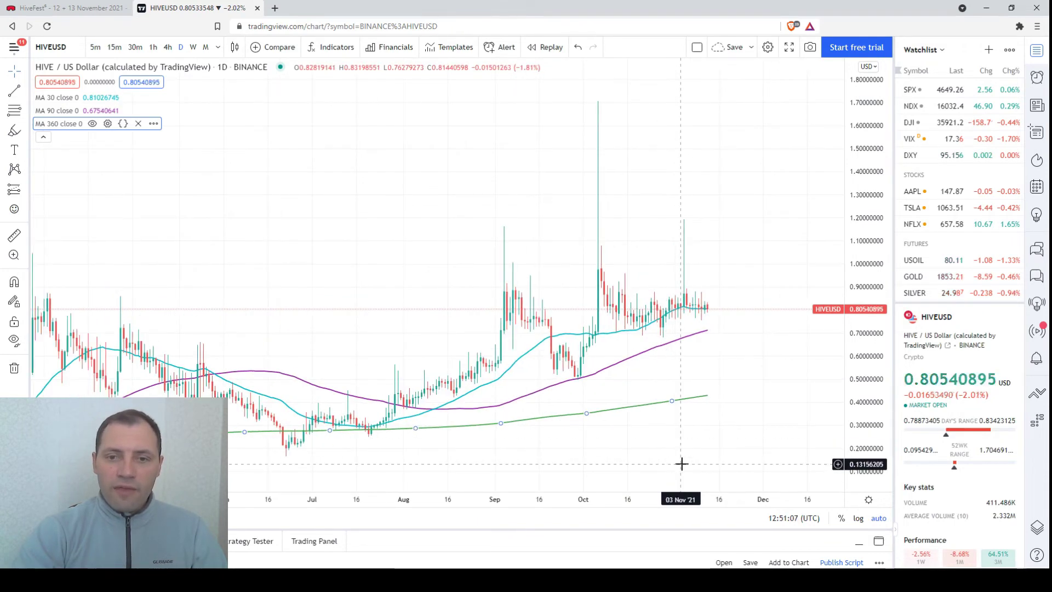
{"action": "scroll", "coordinate": [682, 464], "scroll_direction": "up", "scroll_amount": 3}
{"action": "left_click_drag", "start_coordinate": [871, 391], "coordinate": [872, 356]}
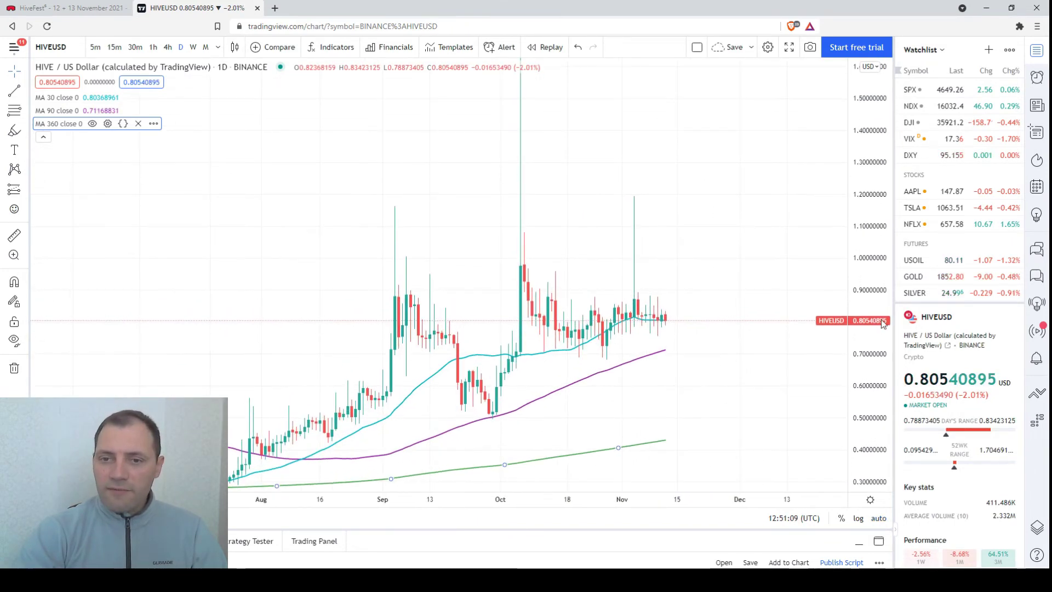
{"action": "left_click_drag", "start_coordinate": [751, 284], "coordinate": [782, 214]}
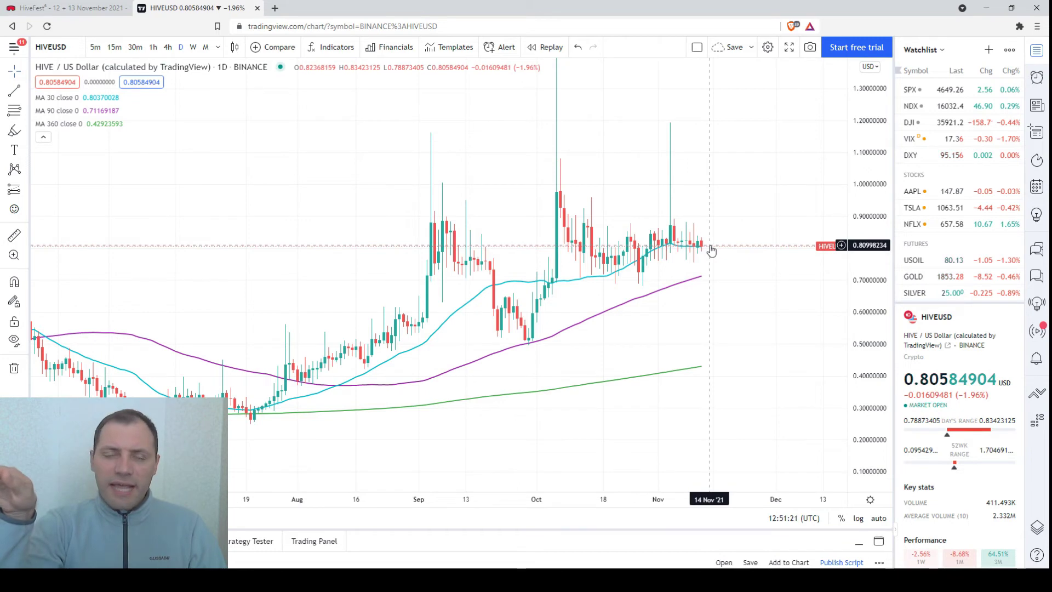
{"action": "left_click", "coordinate": [24, 114]}
{"action": "left_click", "coordinate": [24, 132]}
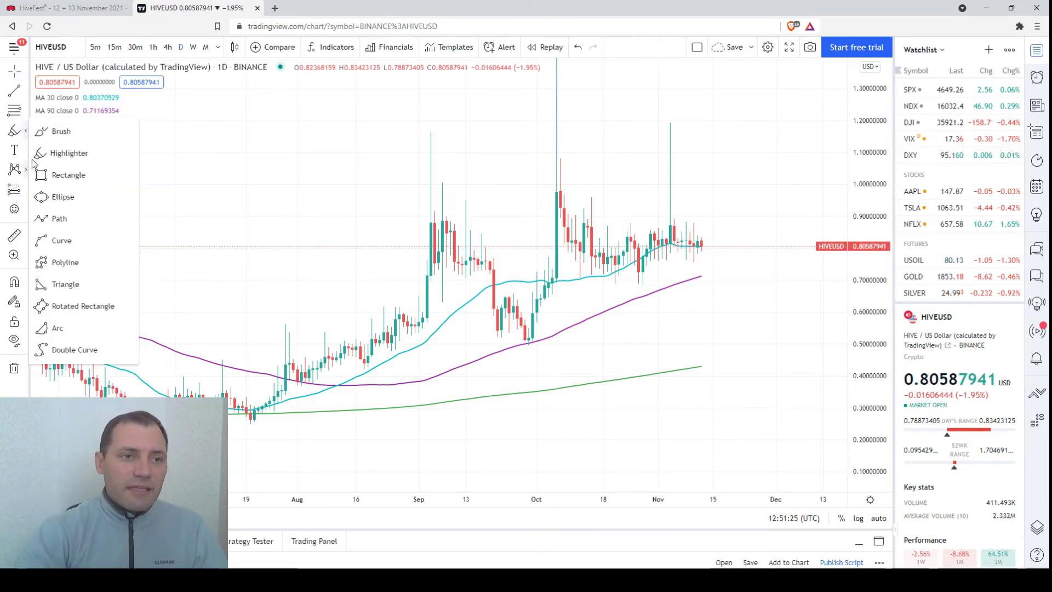
{"action": "left_click", "coordinate": [61, 172]}
{"action": "left_click_drag", "start_coordinate": [571, 225], "coordinate": [725, 266]}
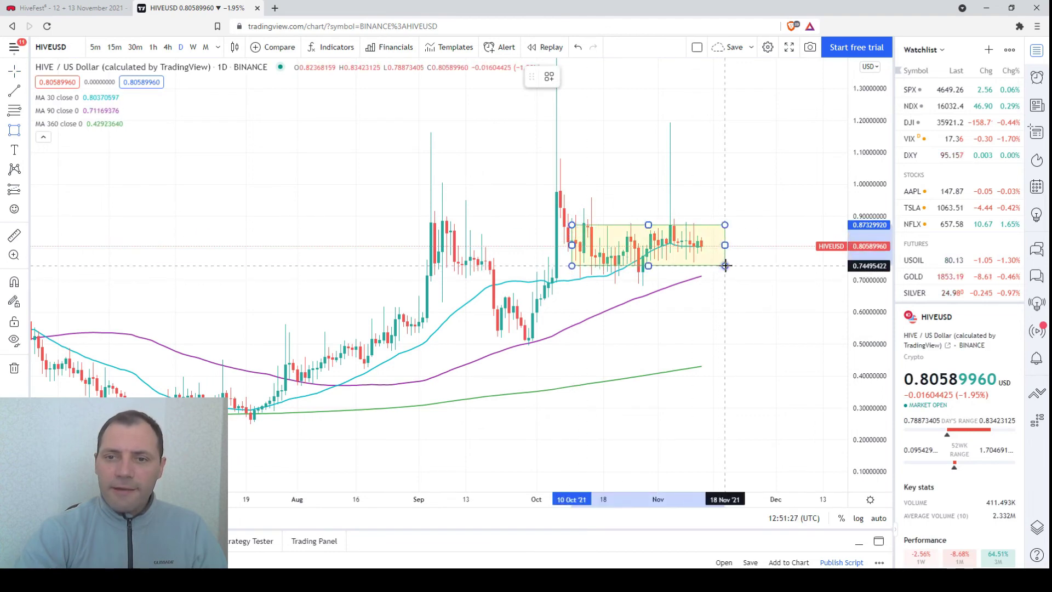
Step: Draw a rising trend line from about 0.807 on 15 November 2021 to about 1.03 in early December
{"action": "scroll", "coordinate": [732, 301], "scroll_direction": "up", "scroll_amount": 2}
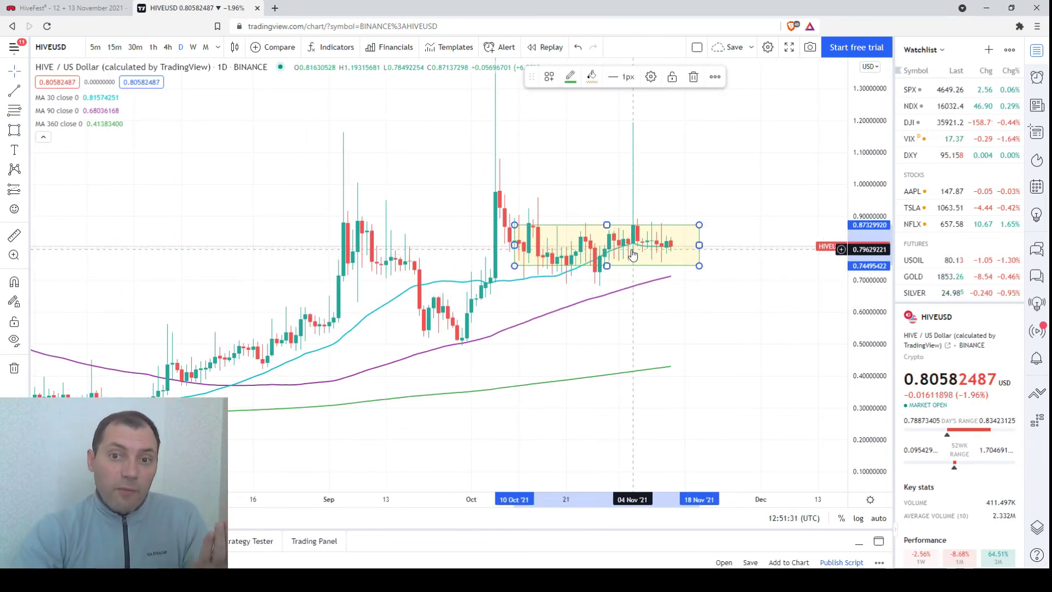
{"action": "scroll", "coordinate": [701, 296], "scroll_direction": "down", "scroll_amount": 2}
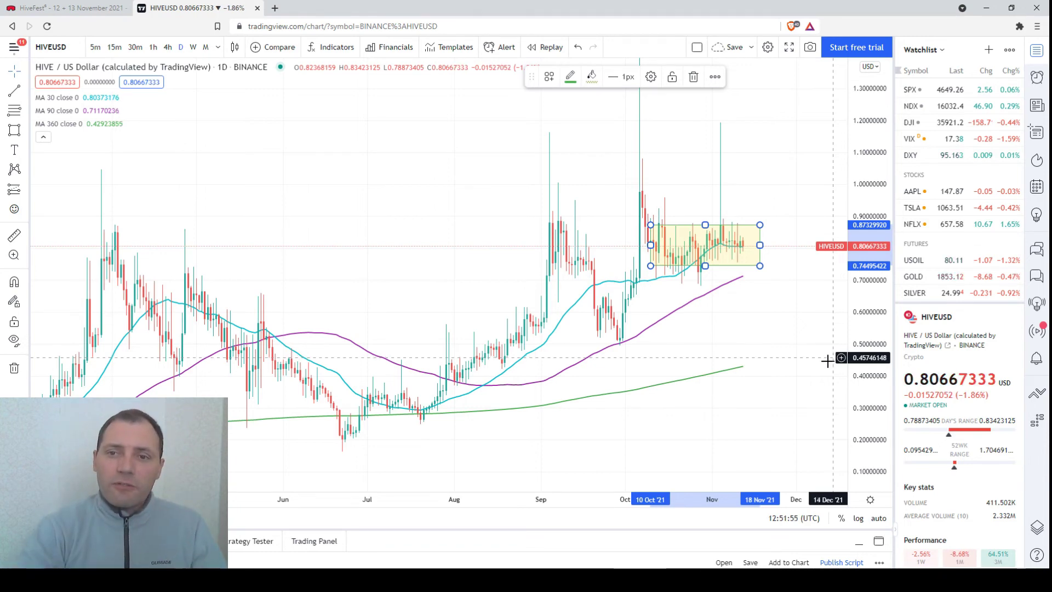
{"action": "scroll", "coordinate": [795, 369], "scroll_direction": "up", "scroll_amount": 5}
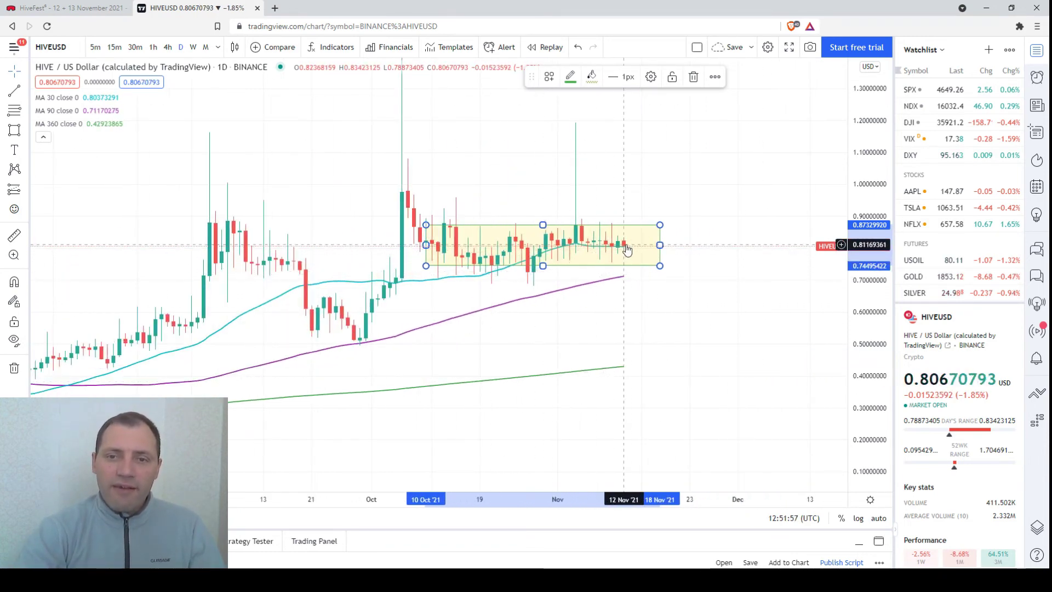
{"action": "left_click", "coordinate": [521, 197]}
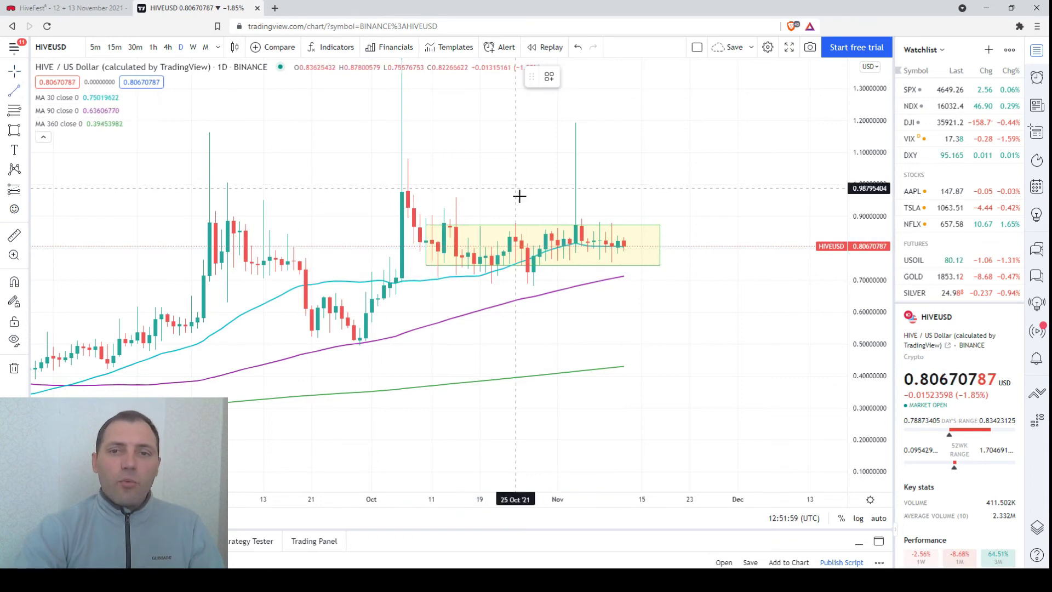
{"action": "left_click", "coordinate": [641, 246]}
{"action": "left_click", "coordinate": [756, 174]}
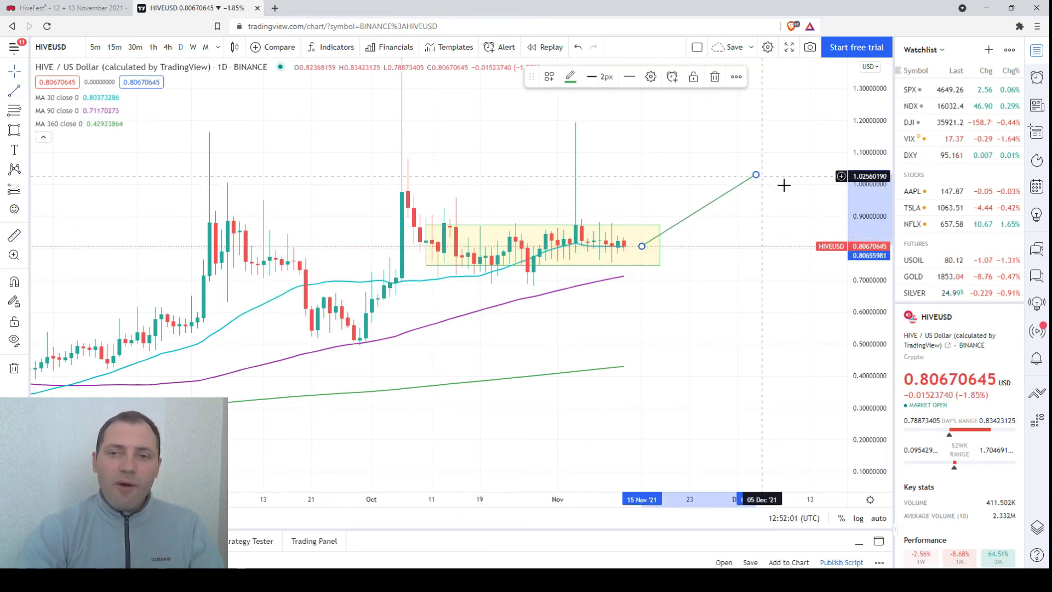
Step: Delete the consolidation rectangle and the rising trend line from the daily chart
{"action": "scroll", "coordinate": [699, 376], "scroll_direction": "down", "scroll_amount": 3}
{"action": "left_click", "coordinate": [655, 225]}
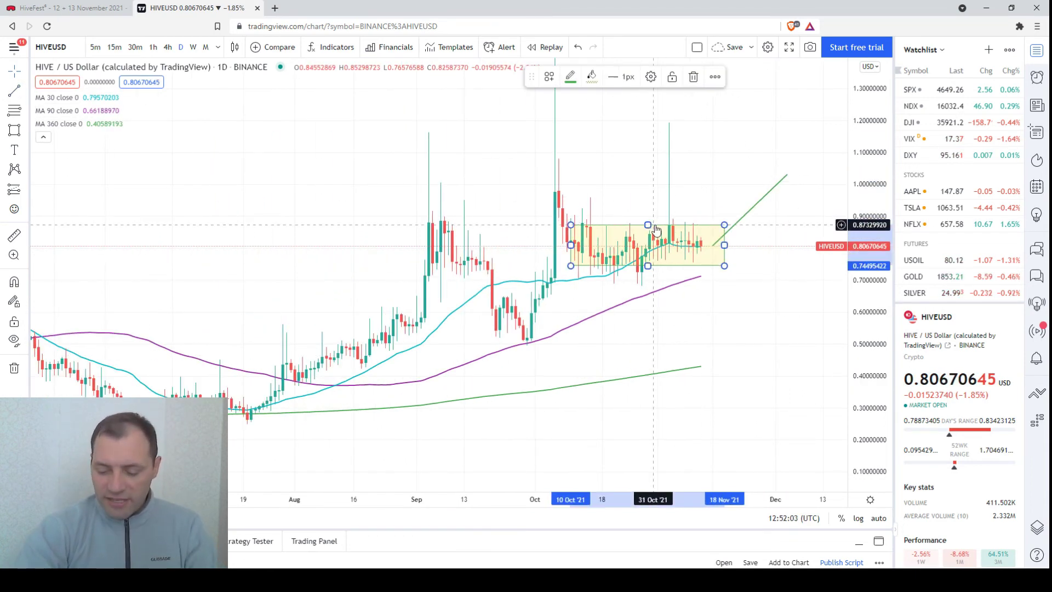
{"action": "key", "text": "Delete"}
{"action": "scroll", "coordinate": [735, 430], "scroll_direction": "down", "scroll_amount": 4}
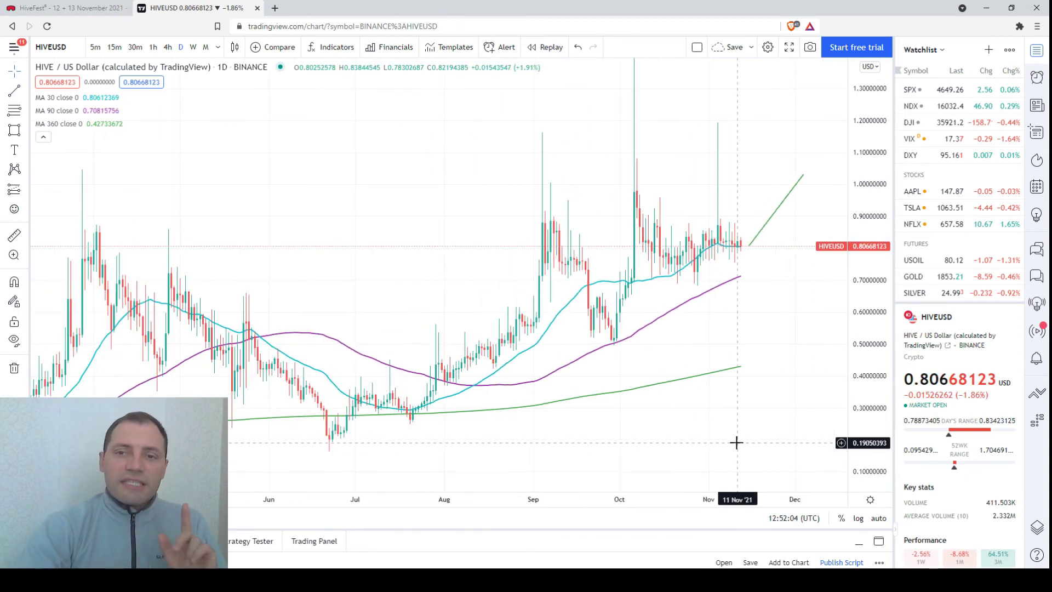
{"action": "left_click", "coordinate": [795, 201]}
{"action": "key", "text": "Delete"}
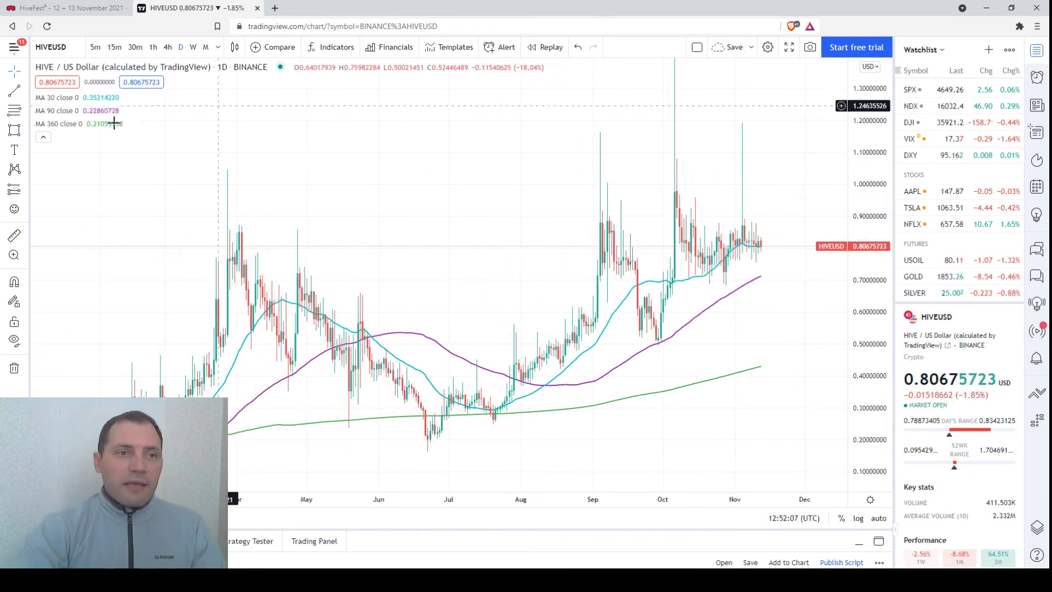
Step: Remove the 30, 90 and 360 moving averages from the chart
{"action": "left_click", "coordinate": [134, 97]}
{"action": "left_click", "coordinate": [134, 97]}
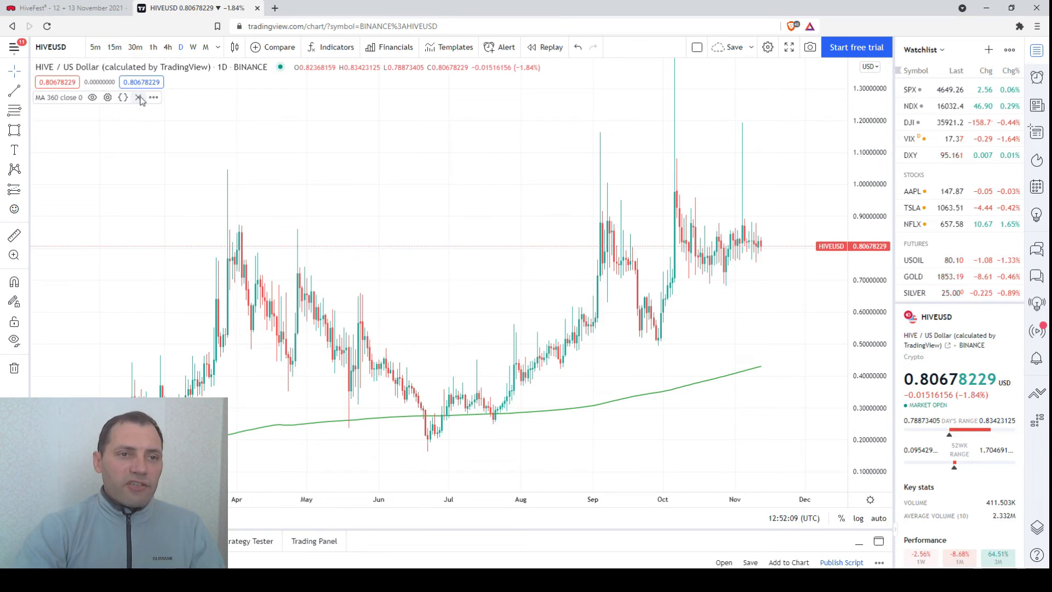
{"action": "left_click", "coordinate": [134, 97]}
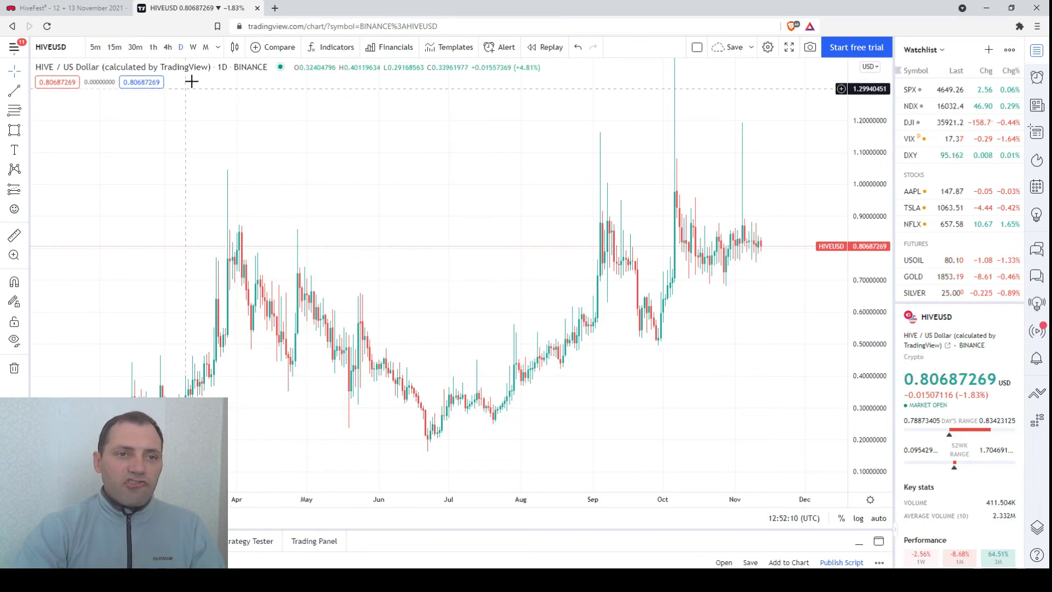
Step: Switch the HIVEUSD chart to the 4-hour interval, framing the price action since spring 2021
{"action": "left_click", "coordinate": [169, 50]}
{"action": "scroll", "coordinate": [404, 239], "scroll_direction": "down", "scroll_amount": 5}
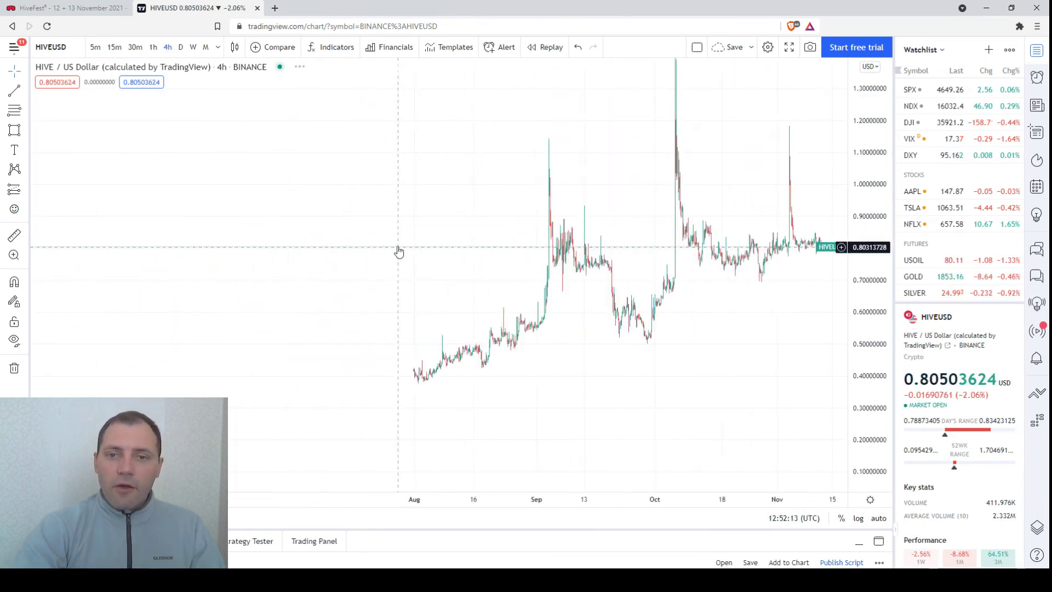
{"action": "scroll", "coordinate": [398, 252], "scroll_direction": "down", "scroll_amount": 10}
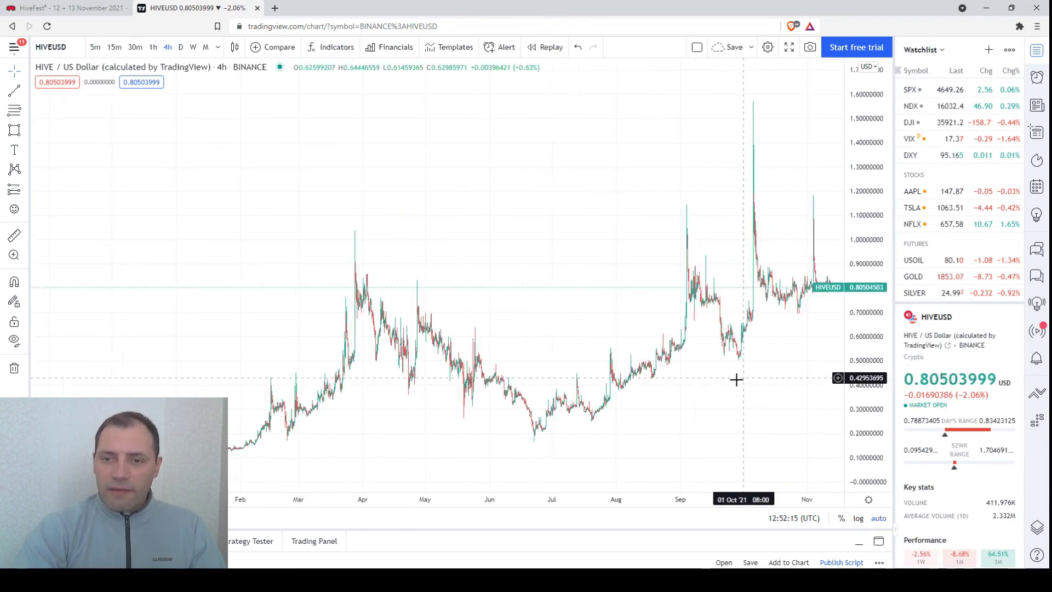
{"action": "scroll", "coordinate": [736, 379], "scroll_direction": "up", "scroll_amount": 5}
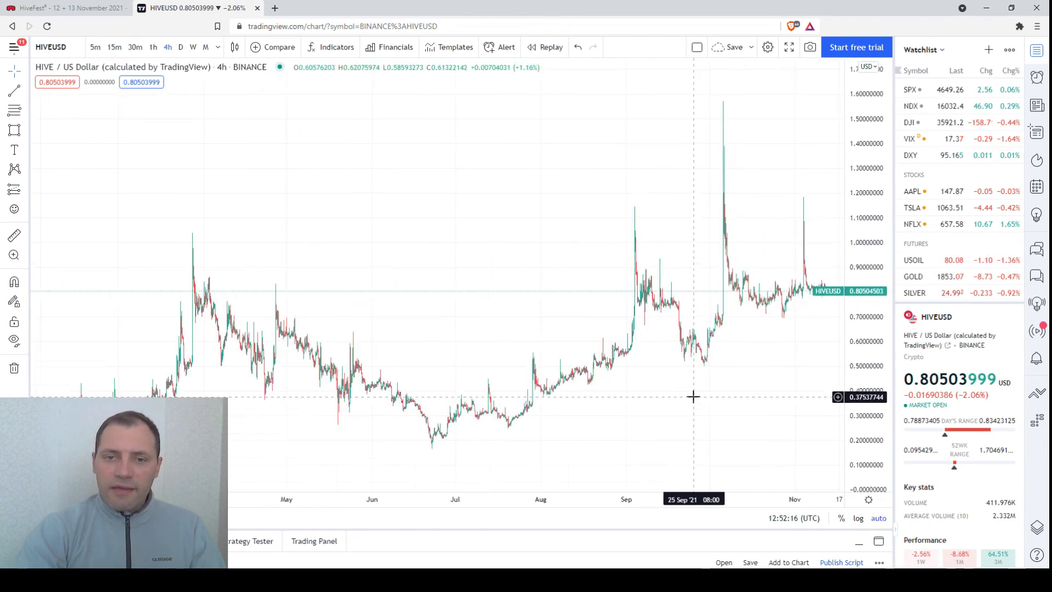
Step: Draw a rising trend line from about 0.193 in late June to about 0.806 on 12 September 2021
{"action": "left_click", "coordinate": [14, 90]}
{"action": "left_click", "coordinate": [418, 445]}
{"action": "left_click", "coordinate": [630, 294]}
Step: Draw a rectangle over the September consolidation from 2 to 23 September 2021, between about 0.704 and 0.851
{"action": "scroll", "coordinate": [661, 380], "scroll_direction": "up", "scroll_amount": 3}
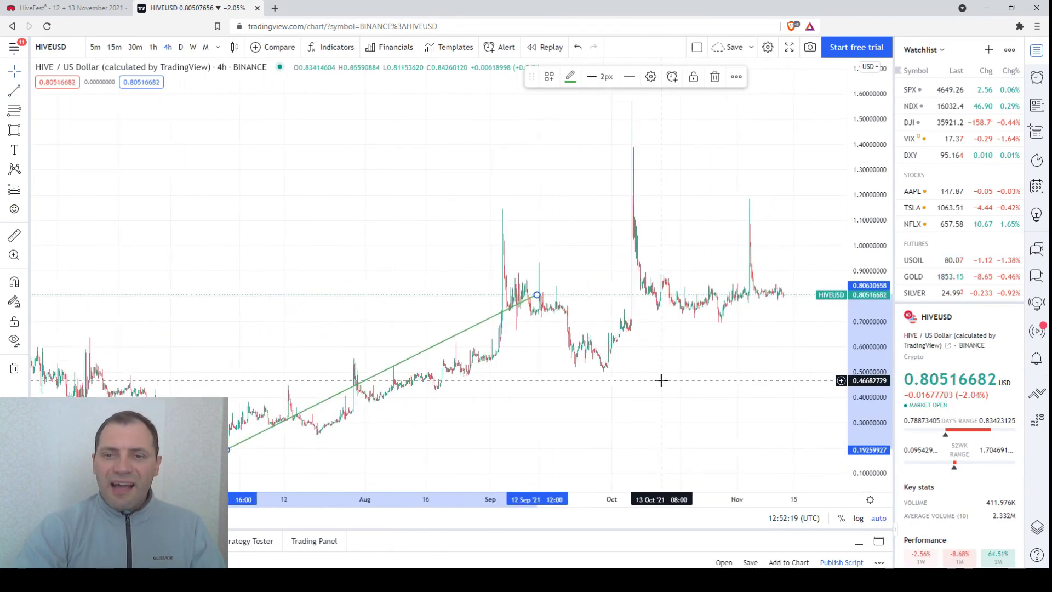
{"action": "scroll", "coordinate": [661, 380], "scroll_direction": "up", "scroll_amount": 1}
{"action": "left_click", "coordinate": [15, 130]}
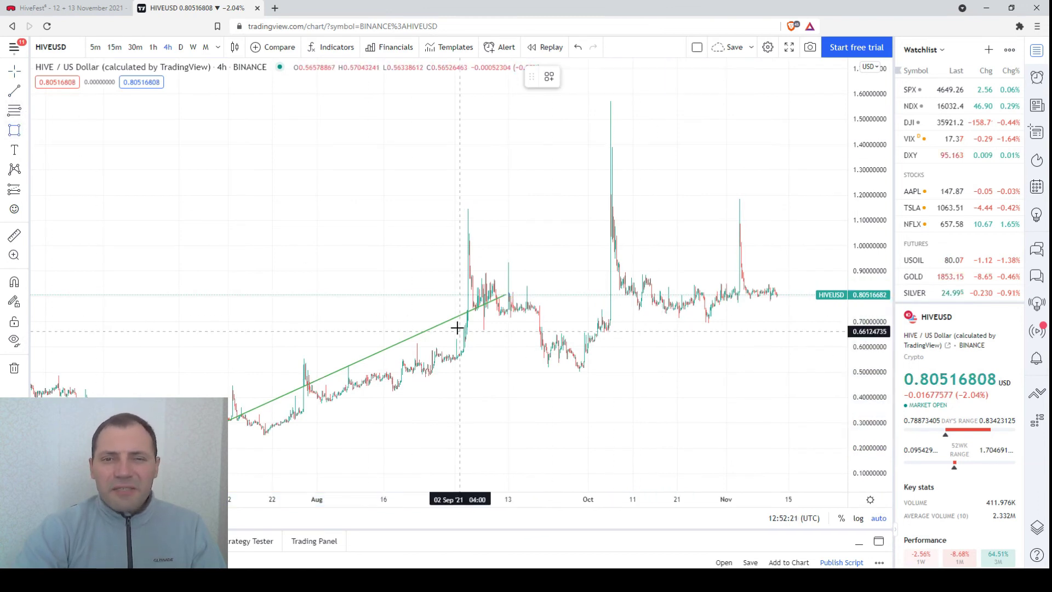
{"action": "left_click", "coordinate": [460, 283]}
{"action": "left_click", "coordinate": [557, 320]}
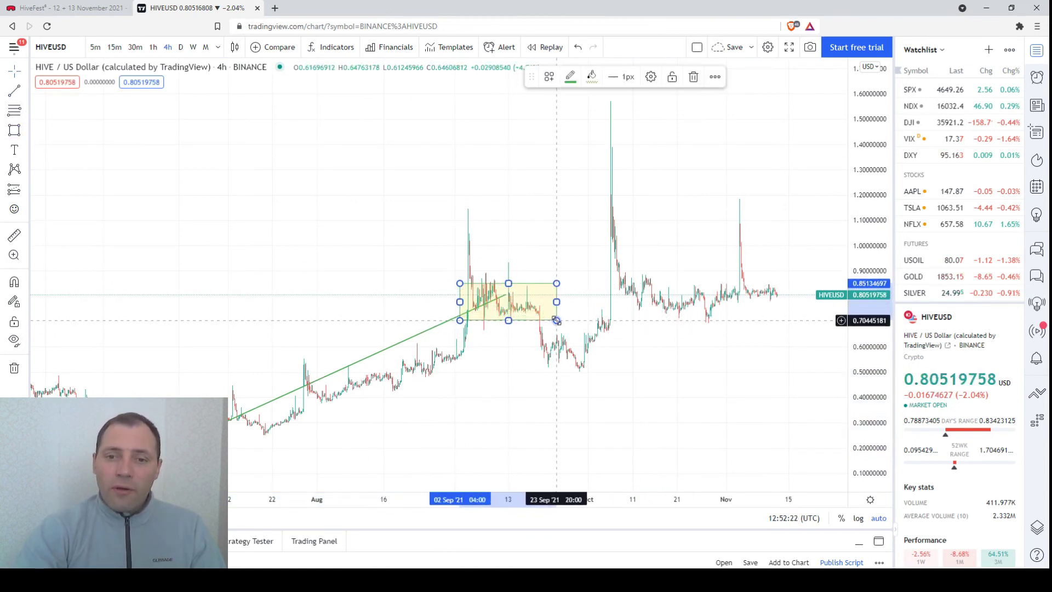
Step: Draw a falling trend line from about 0.929 on 4 September to about 0.532 on 29 September 2021
{"action": "left_click", "coordinate": [14, 92]}
{"action": "left_click", "coordinate": [469, 263]}
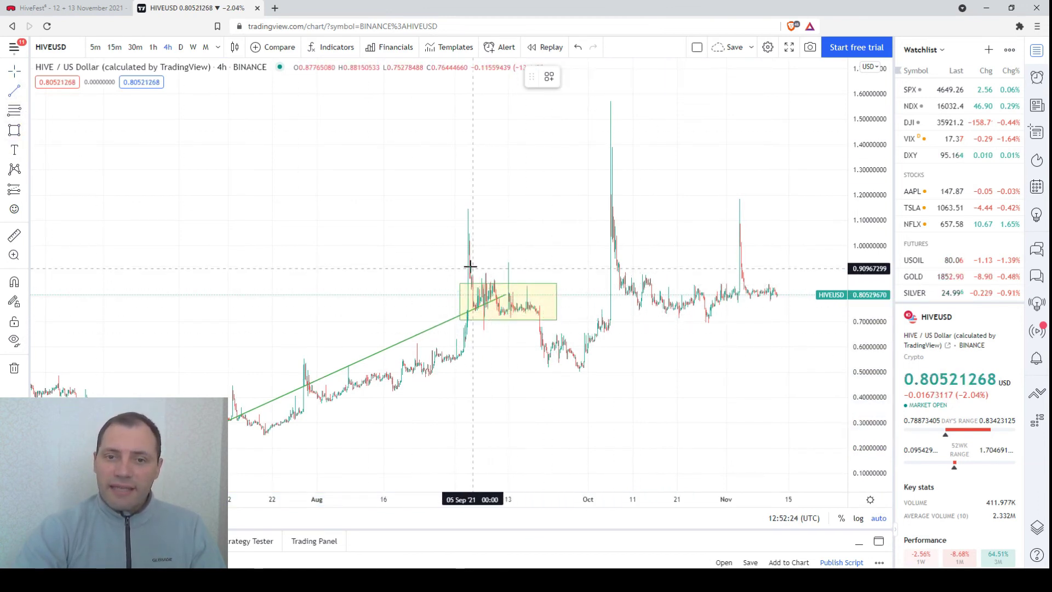
{"action": "left_click", "coordinate": [582, 364]}
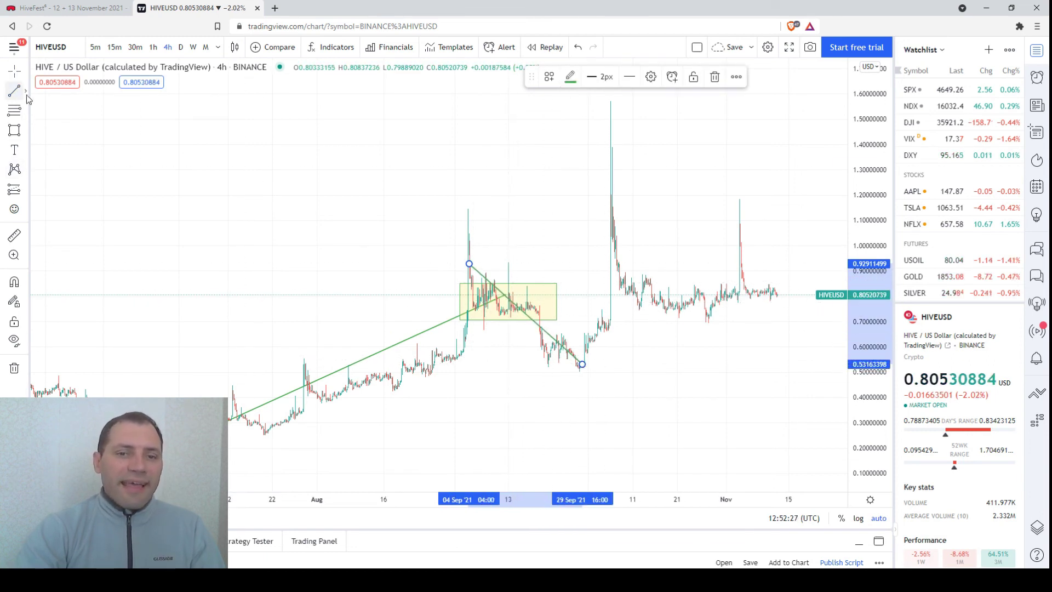
Step: Draw a steep rising trend line from about 0.532 on 30 September to about 1.1 in early October 2021
{"action": "left_click", "coordinate": [24, 94]}
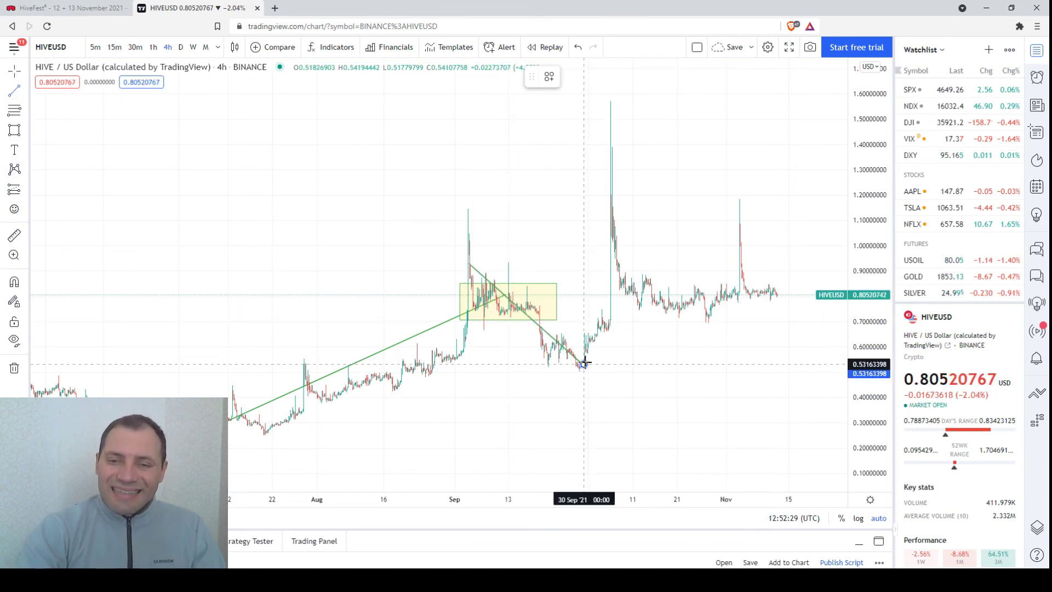
{"action": "left_click", "coordinate": [584, 363]}
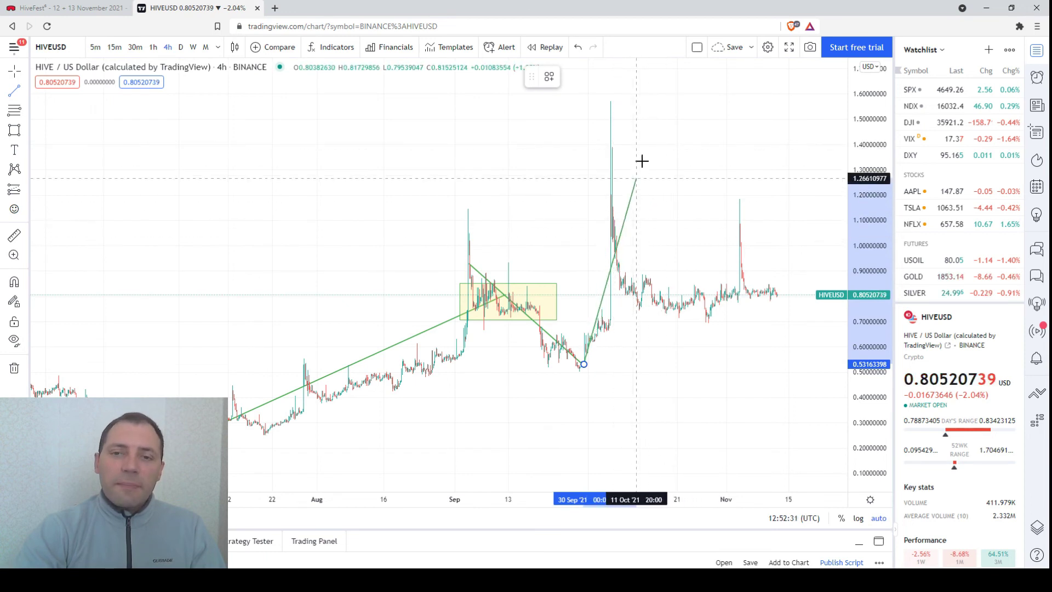
{"action": "left_click", "coordinate": [673, 152]}
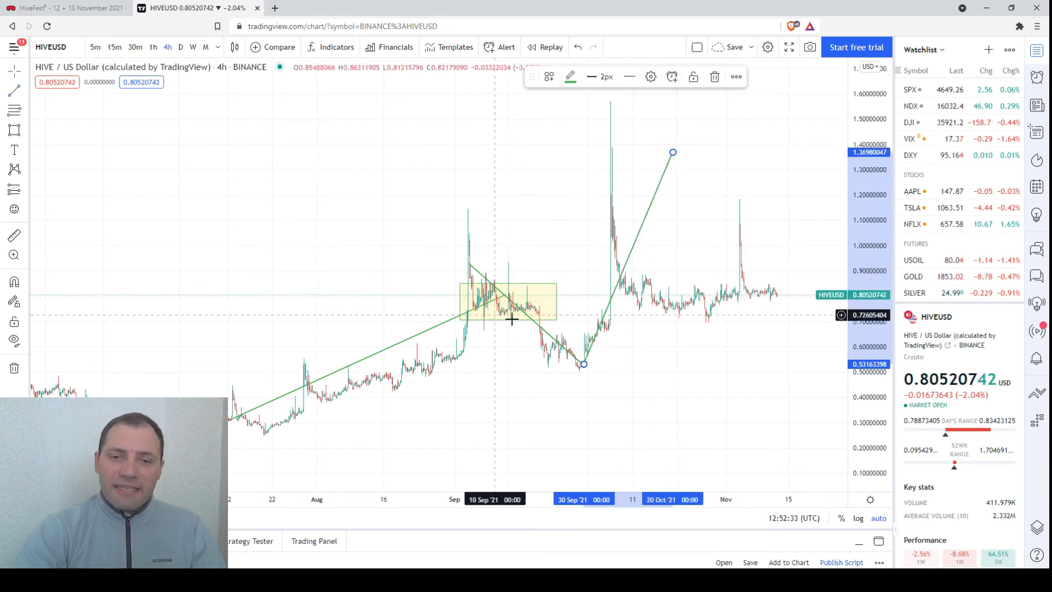
{"action": "scroll", "coordinate": [661, 307], "scroll_direction": "down", "scroll_amount": 2}
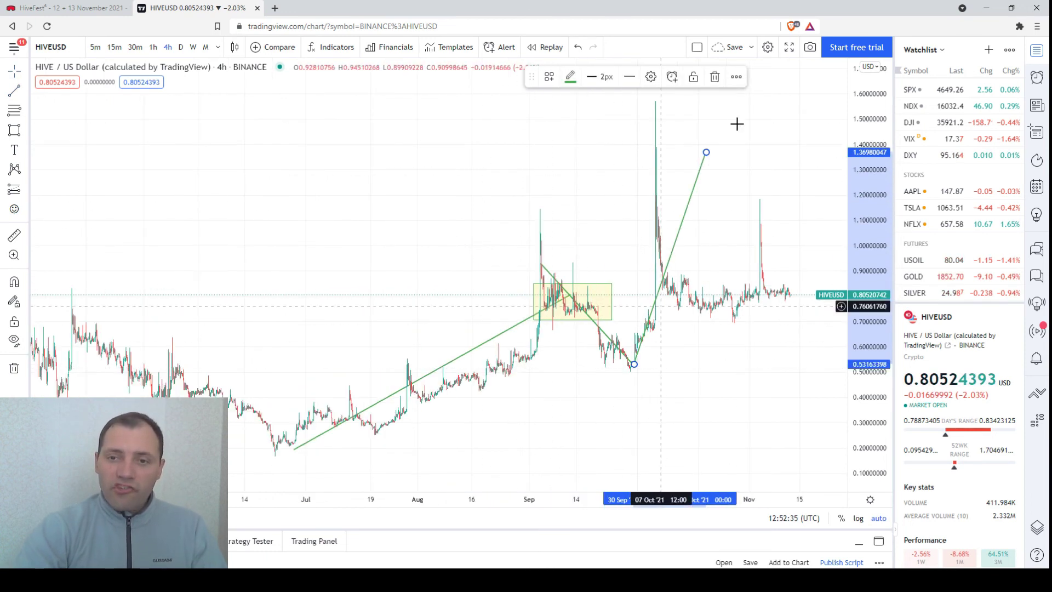
{"action": "left_click_drag", "start_coordinate": [706, 152], "coordinate": [653, 219]}
{"action": "scroll", "coordinate": [674, 244], "scroll_direction": "up", "scroll_amount": 2}
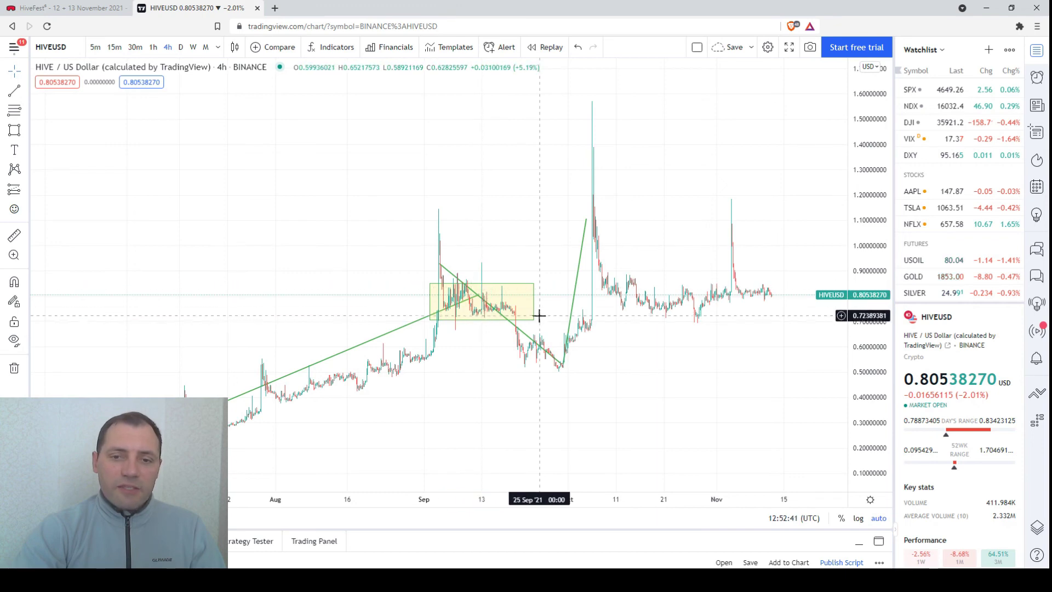
Step: Extend the September consolidation rectangle to 17 November 2021 and raise its upper edge to about 0.871
{"action": "left_click_drag", "start_coordinate": [533, 320], "coordinate": [791, 320]}
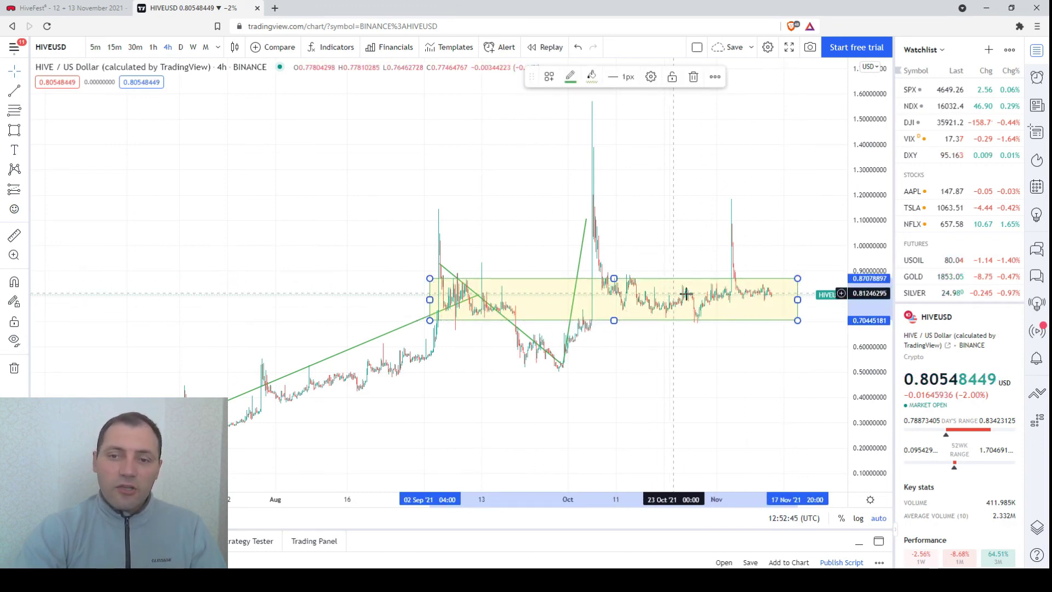
{"action": "scroll", "coordinate": [714, 364], "scroll_direction": "down", "scroll_amount": 2}
{"action": "scroll", "coordinate": [714, 364], "scroll_direction": "down", "scroll_amount": 3}
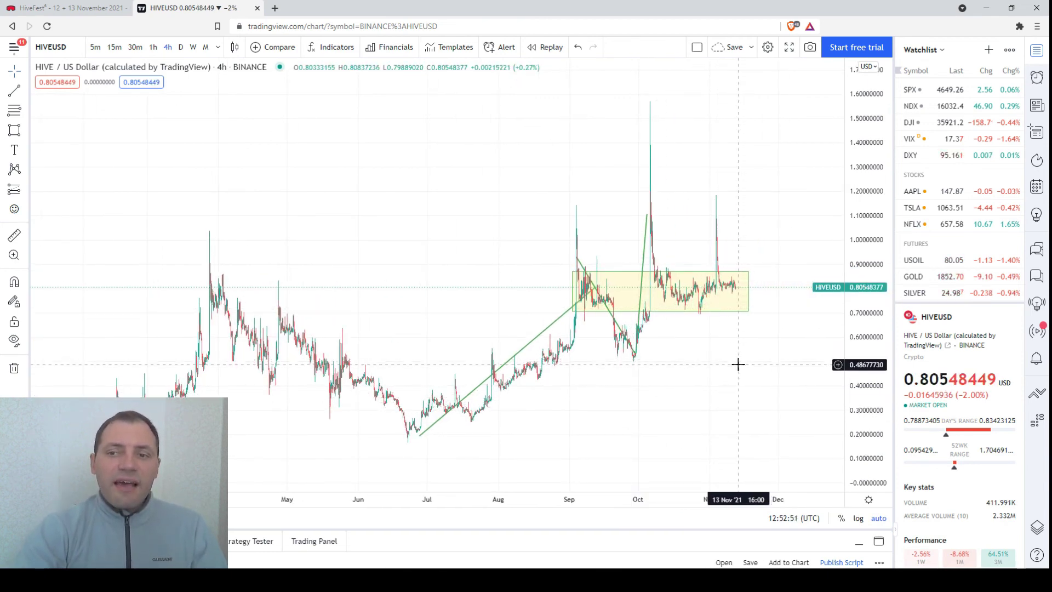
{"action": "scroll", "coordinate": [729, 356], "scroll_direction": "up", "scroll_amount": 5}
{"action": "left_click_drag", "start_coordinate": [630, 340], "coordinate": [544, 332]}
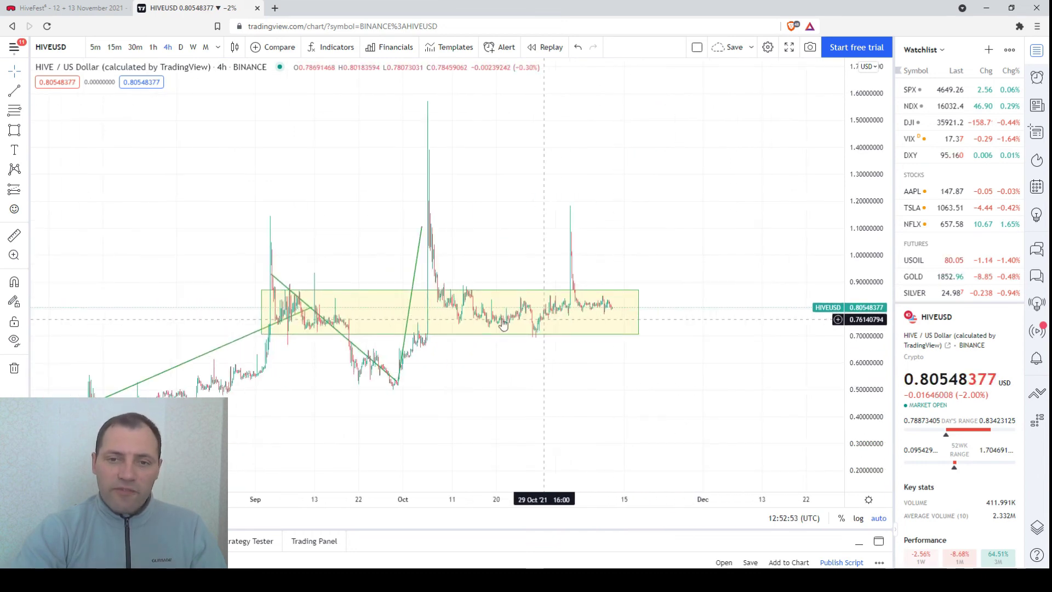
{"action": "scroll", "coordinate": [564, 329], "scroll_direction": "down", "scroll_amount": 5}
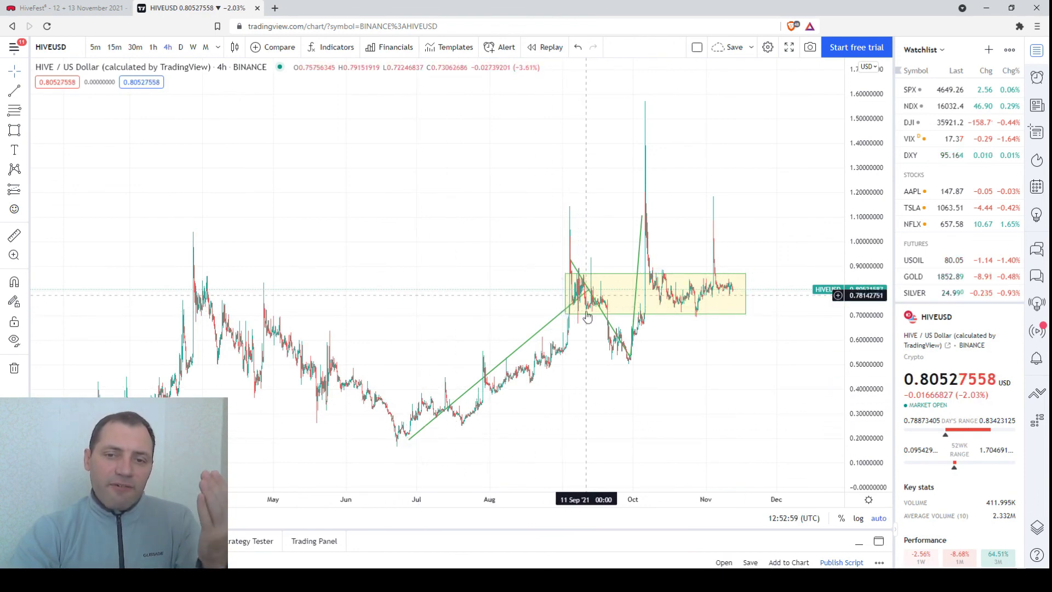
Step: Stretch the consolidation rectangle beyond the latest price to late December 2021, with its upper edge at about 0.879
{"action": "left_click_drag", "start_coordinate": [715, 392], "coordinate": [617, 405]}
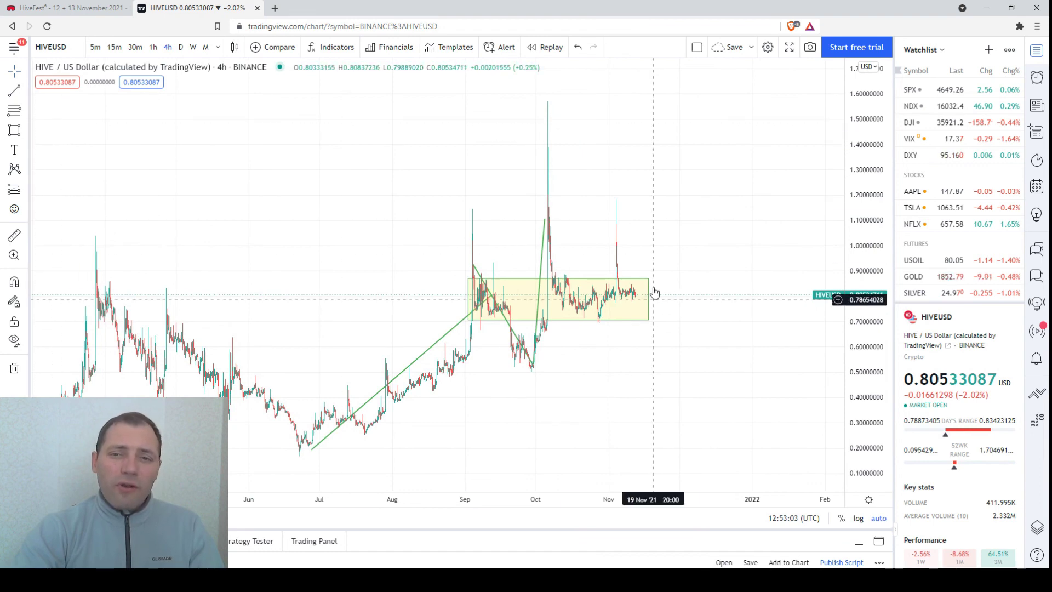
{"action": "left_click_drag", "start_coordinate": [649, 278], "coordinate": [740, 276]}
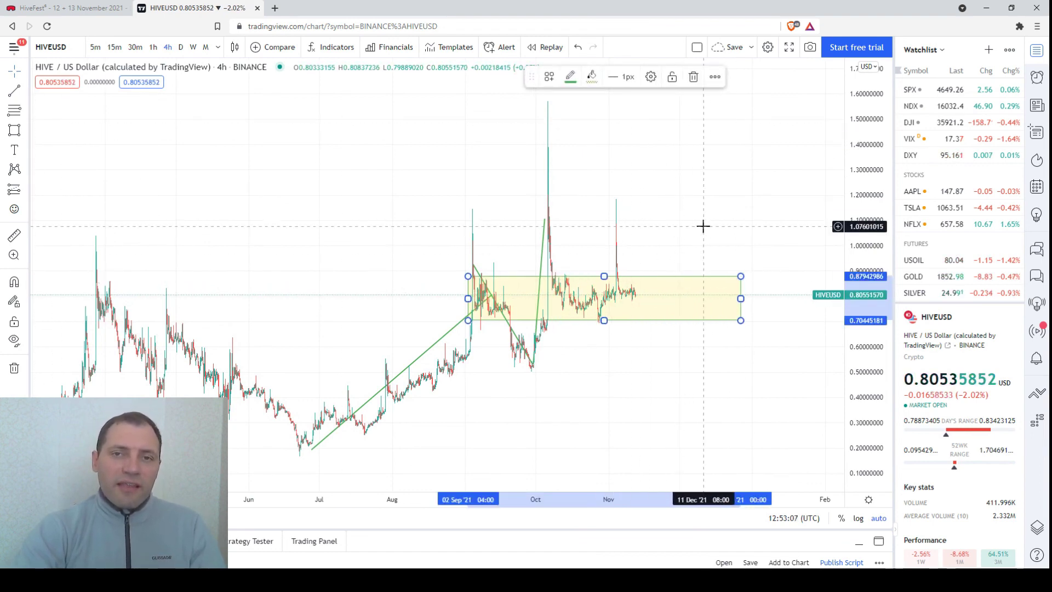
{"action": "left_click", "coordinate": [684, 257]}
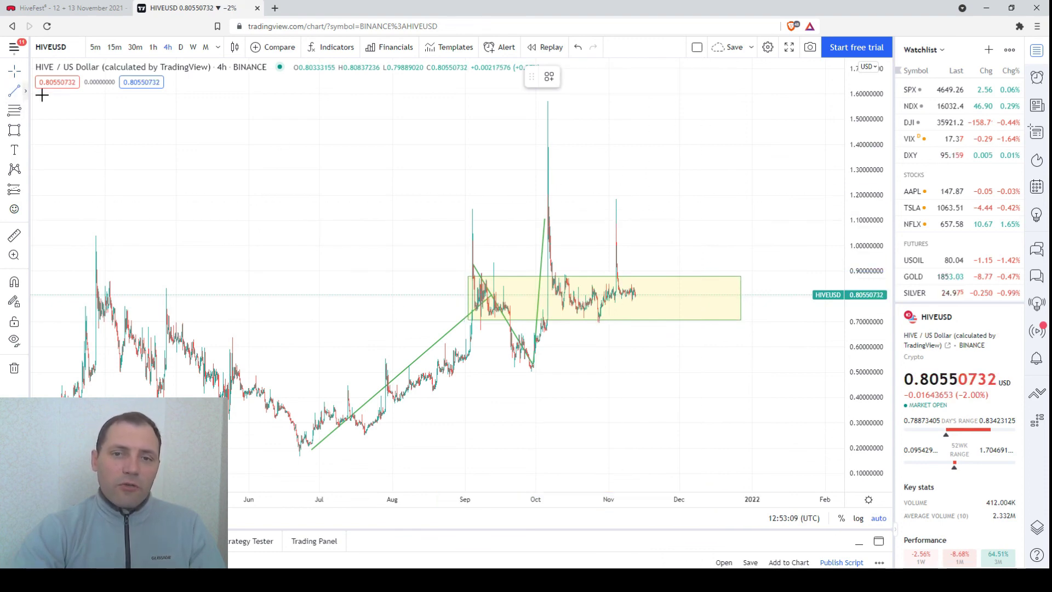
Step: Draw a rising projection line from about 0.78 on 10 December 2021 to about 1.515 on 29 January 2022
{"action": "key", "text": "alt+t"}
{"action": "left_click", "coordinate": [703, 301]}
{"action": "left_click", "coordinate": [820, 115]}
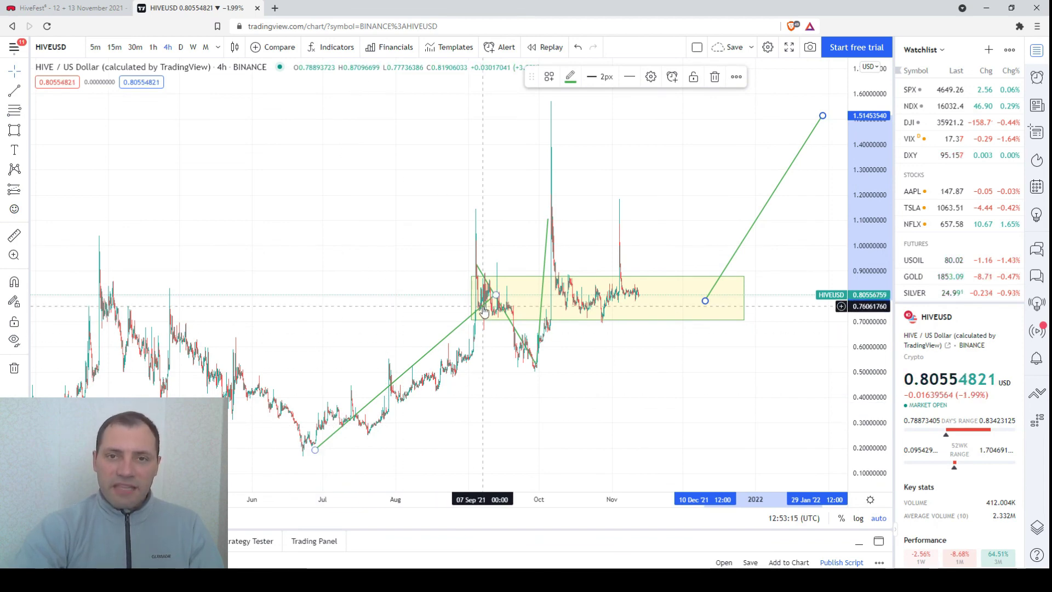
{"action": "left_click_drag", "start_coordinate": [784, 380], "coordinate": [682, 416]}
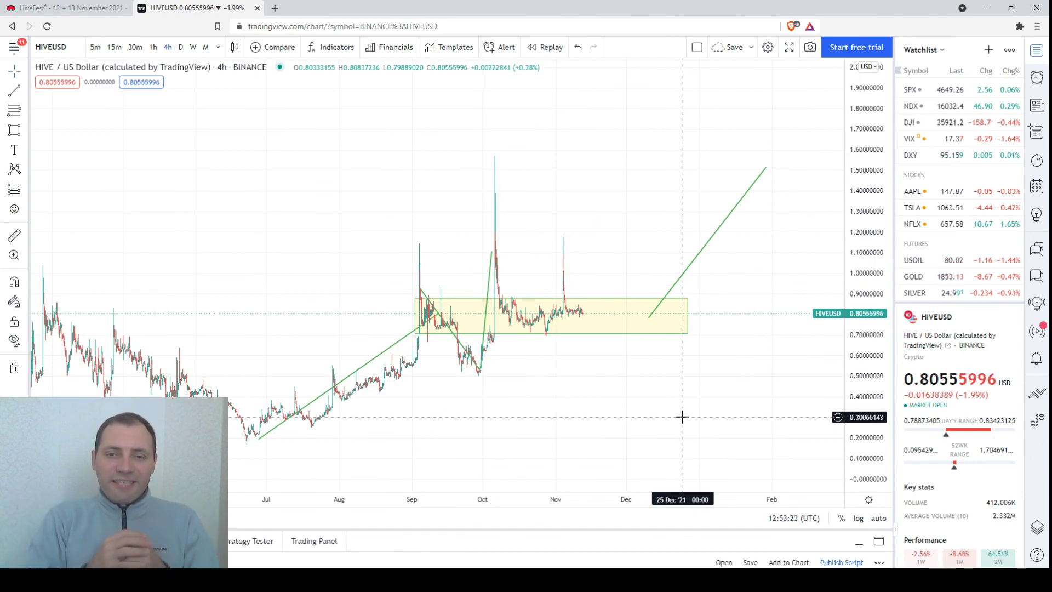
Step: Switch from the HIVEUSD chart to the open HiveFest website
{"action": "left_click", "coordinate": [71, 8]}
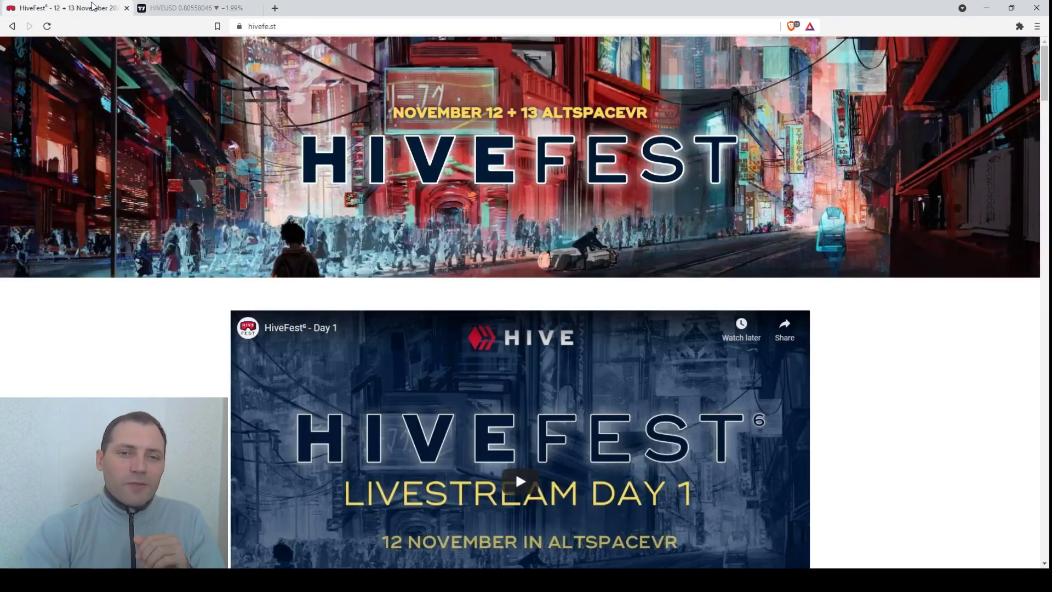